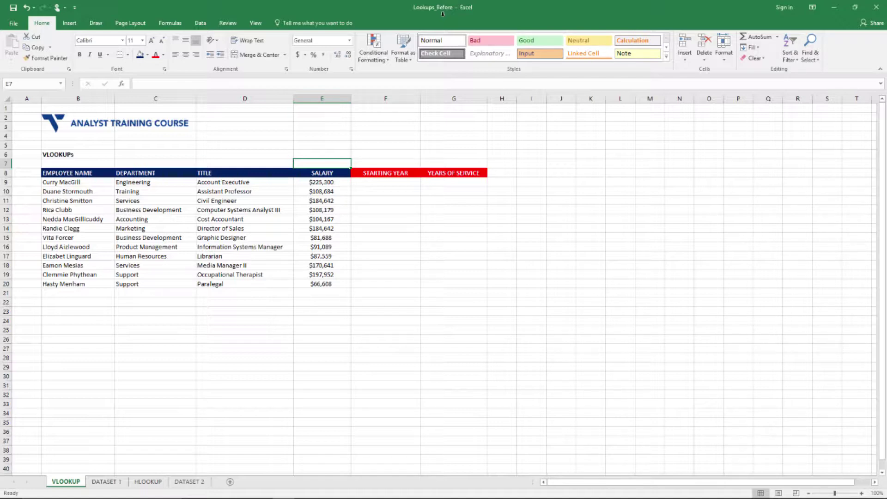
# Review the employee table on the VLOOKUP sheet, including the empty Starting Year and Years of Service columns
pyautogui.click(221, 154)
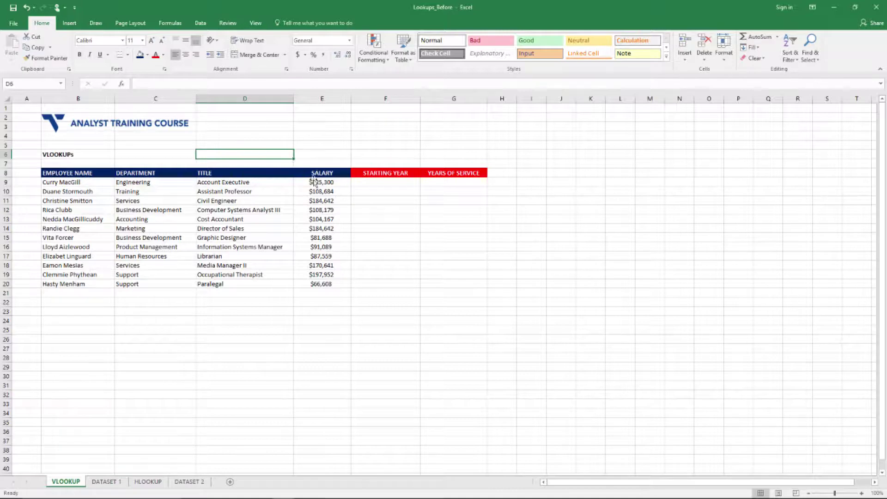
pyautogui.click(340, 156)
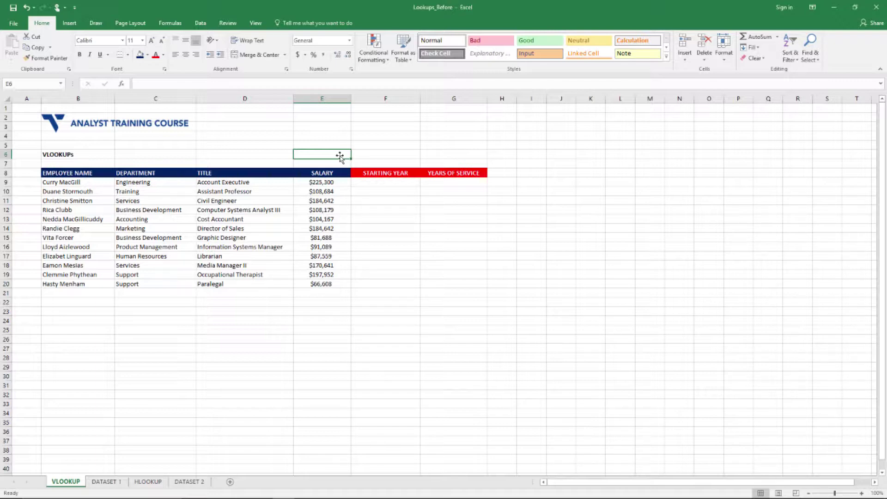
pyautogui.click(385, 174)
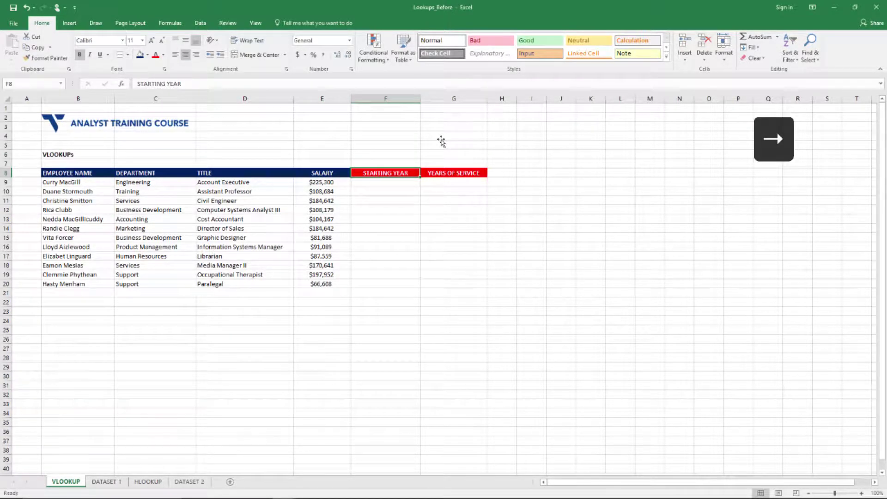
pyautogui.press('Right')
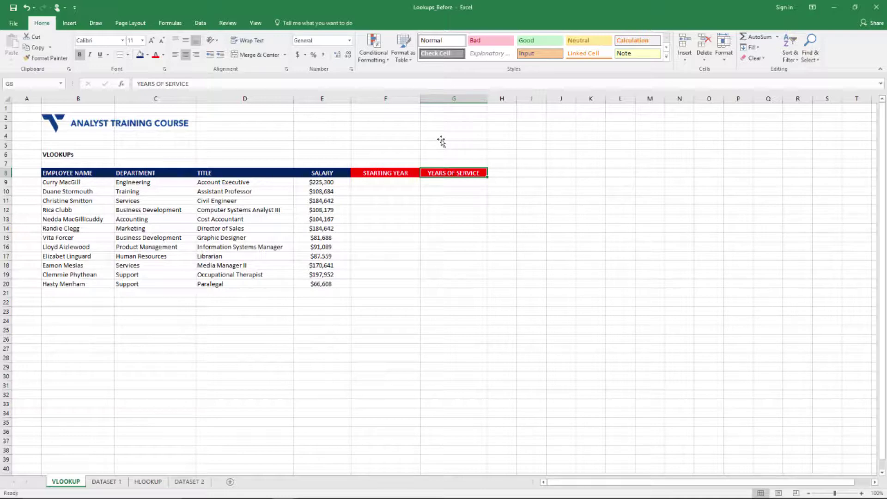
pyautogui.press('Left')
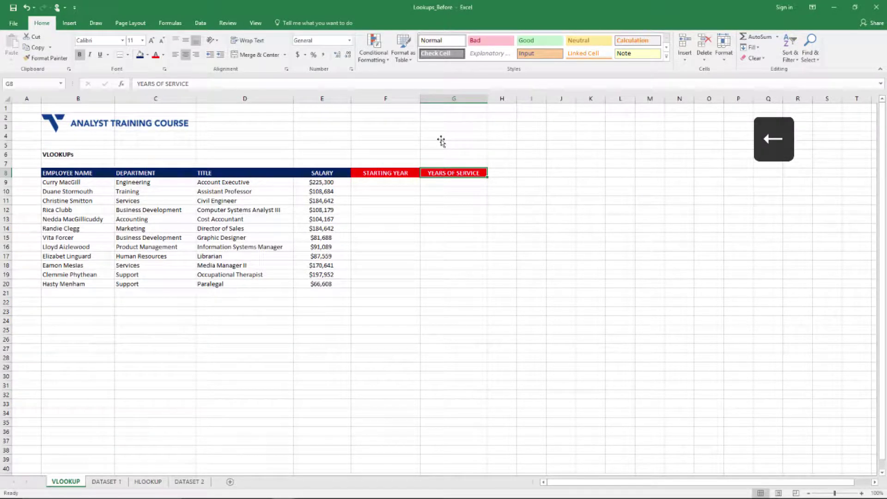
pyautogui.press('Left')
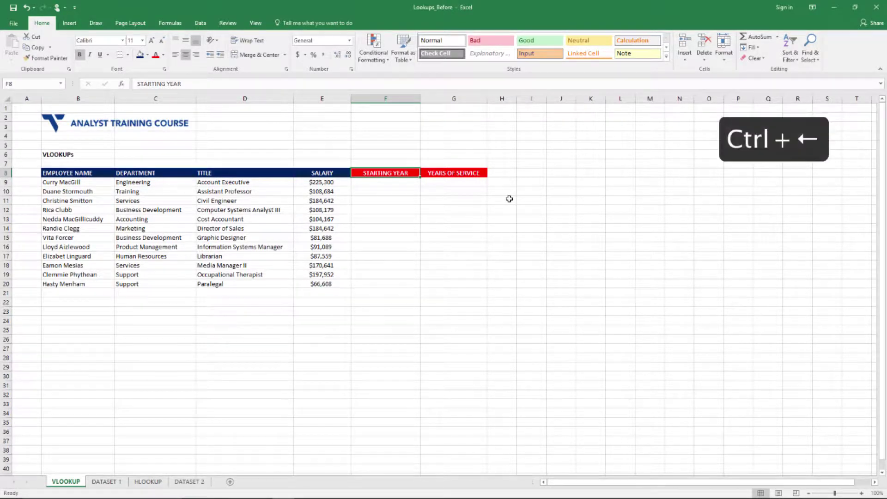
# Examine the column headers of the Active Employee Directory on the DATASET 1 sheet, from First Name to Office
pyautogui.hotkey('ctrl', 'pagedown')
pyautogui.hotkey('ctrl', 'Up')
pyautogui.hotkey('ctrl', 'Left')
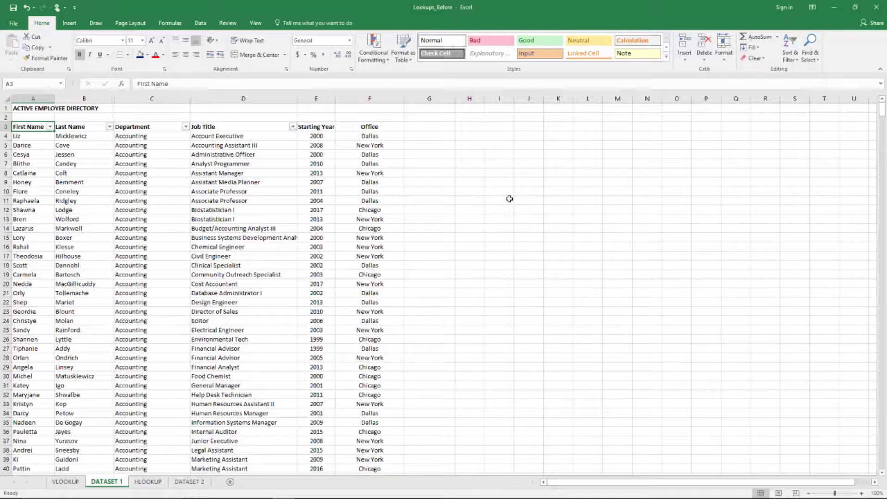
pyautogui.hotkey('ctrl', 'Right')
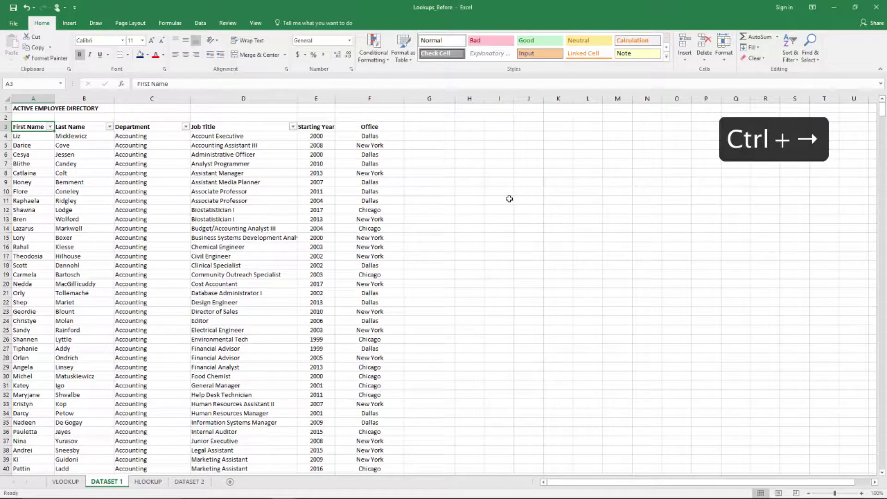
pyautogui.press('Left')
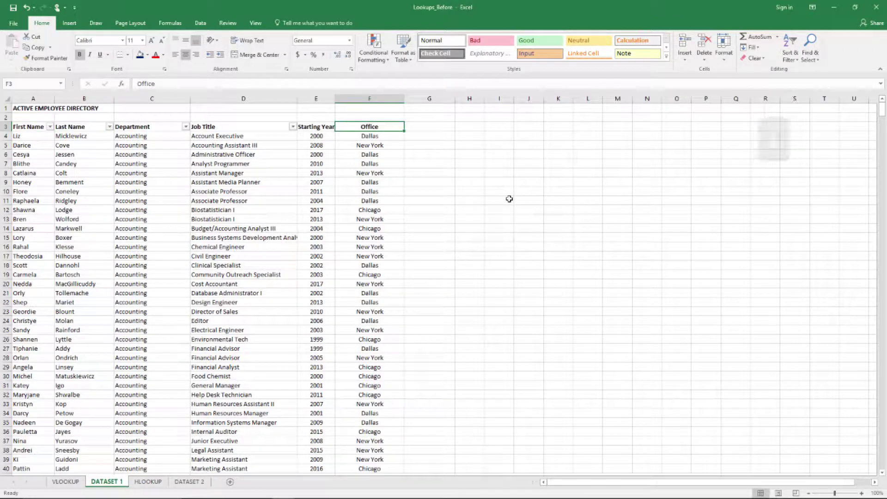
pyautogui.press('Left')
pyautogui.press('Down')
pyautogui.press('Down')
pyautogui.press('Down')
pyautogui.press('Down')
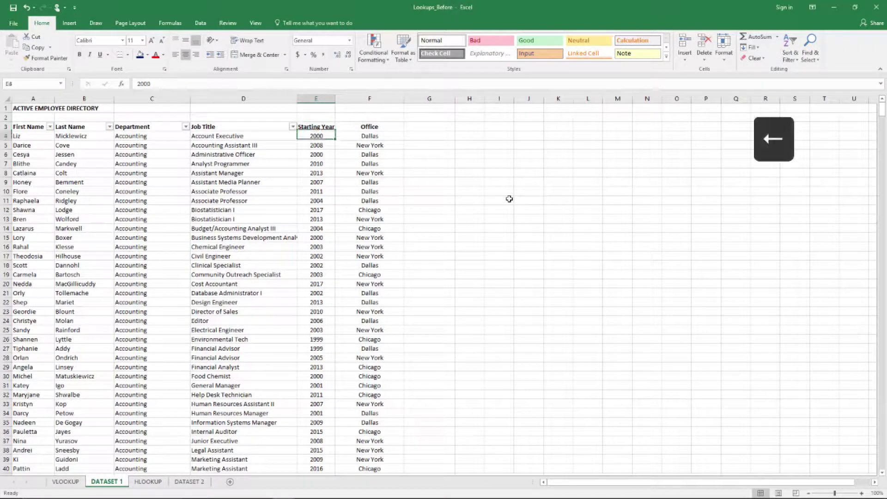
pyautogui.press('Up')
pyautogui.press('Up')
pyautogui.press('Up')
pyautogui.press('Up')
pyautogui.press('Left')
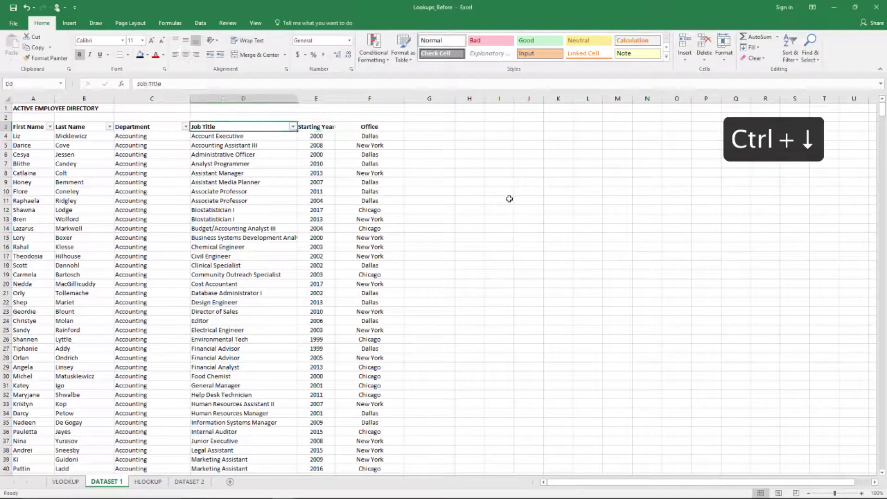
# Check how far down the DATASET 1 directory extends and review its name and Starting Year columns
pyautogui.press('Left')
pyautogui.press('Left')
pyautogui.hotkey('ctrl', 'Down')
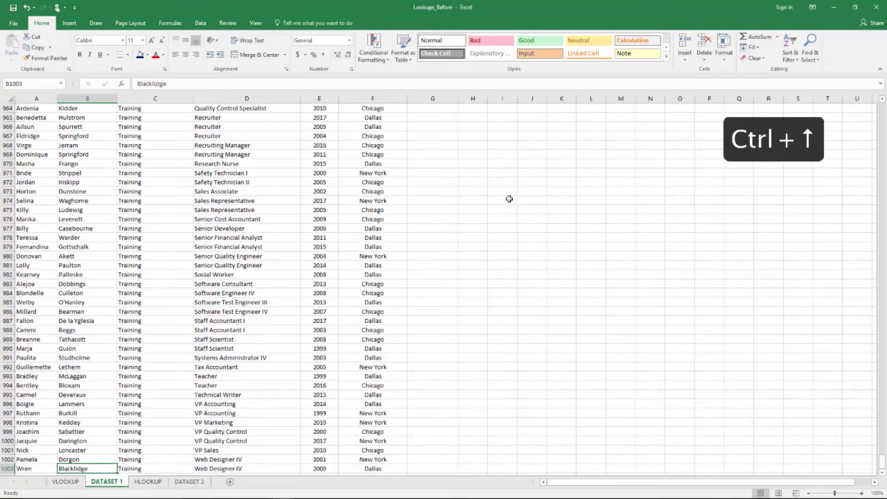
pyautogui.hotkey('ctrl', 'Up')
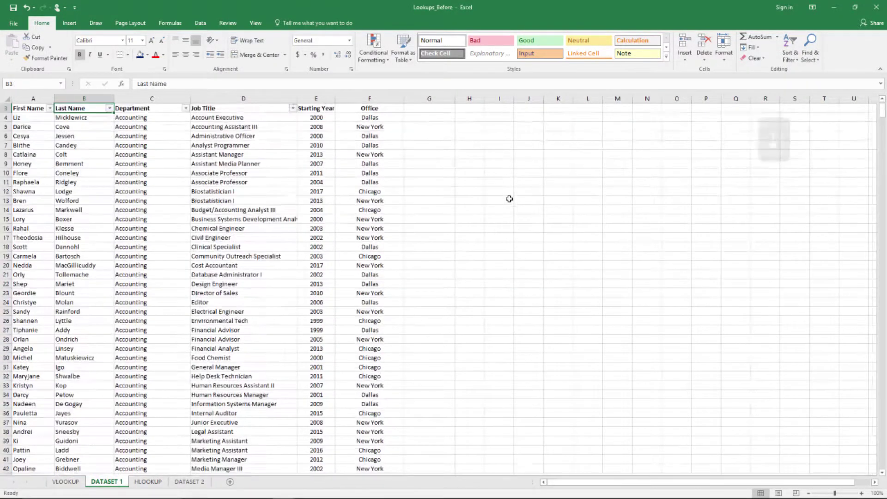
pyautogui.press('Up')
pyautogui.press('Up')
pyautogui.press('Down')
pyautogui.press('Down')
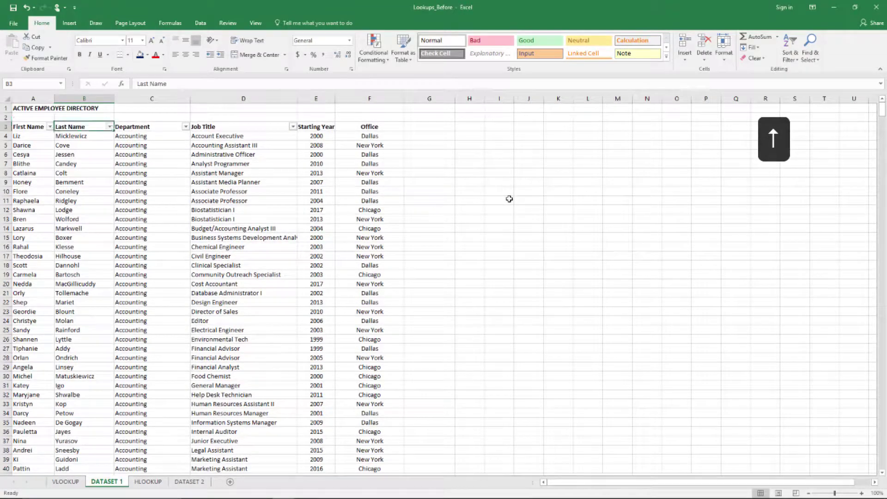
pyautogui.press('Down')
pyautogui.press('Left')
pyautogui.press('Up')
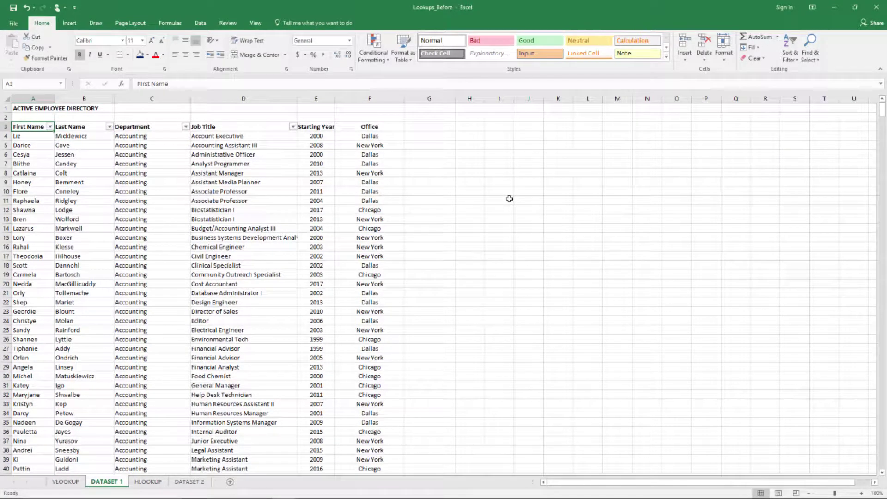
pyautogui.press('Right')
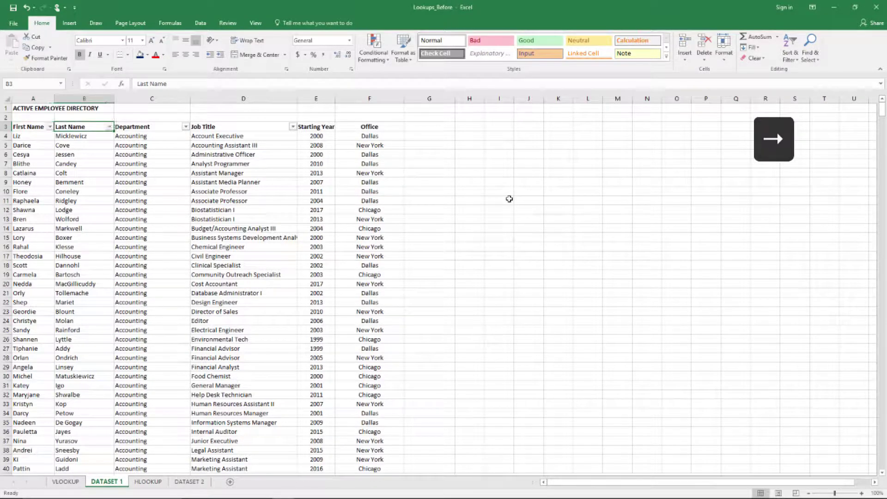
pyautogui.press('Right')
pyautogui.press('Right')
pyautogui.press('Right')
pyautogui.press('Down')
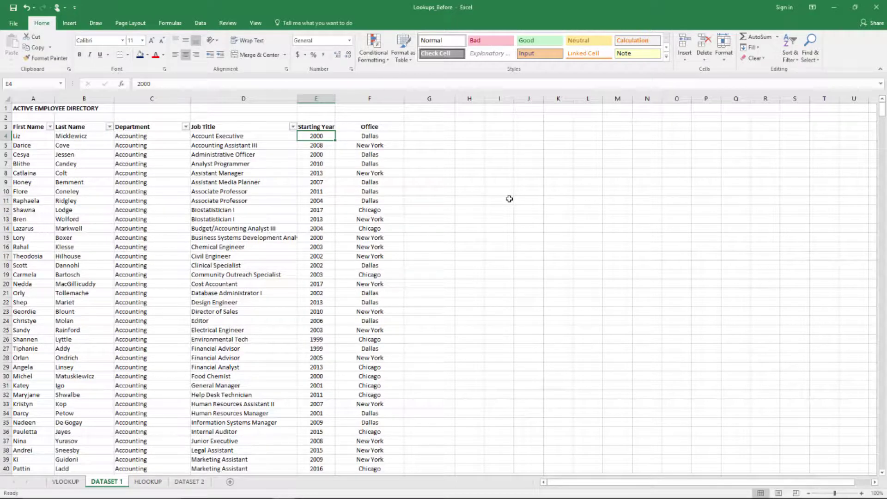
# Return to the VLOOKUP sheet and select the first employee's name in cell B9
pyautogui.hotkey('ctrl', 'pageup')
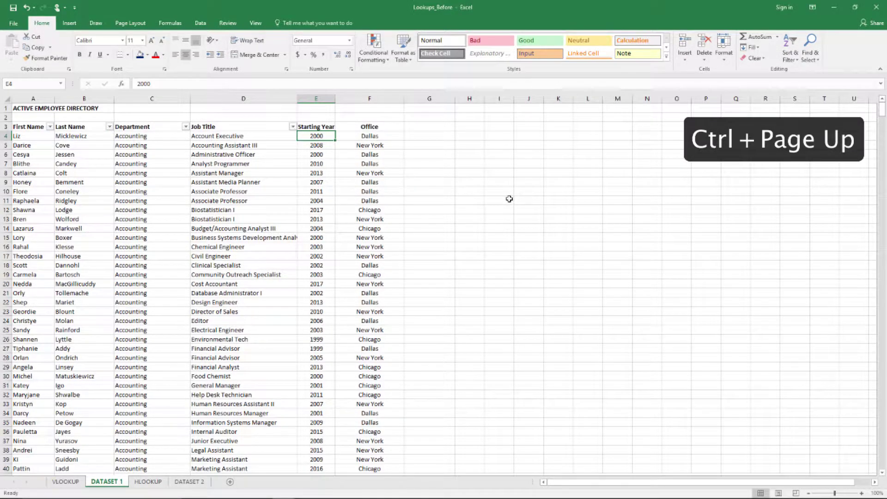
pyautogui.hotkey('ctrl', 'pageup')
pyautogui.hotkey('ctrl', 'pagedown')
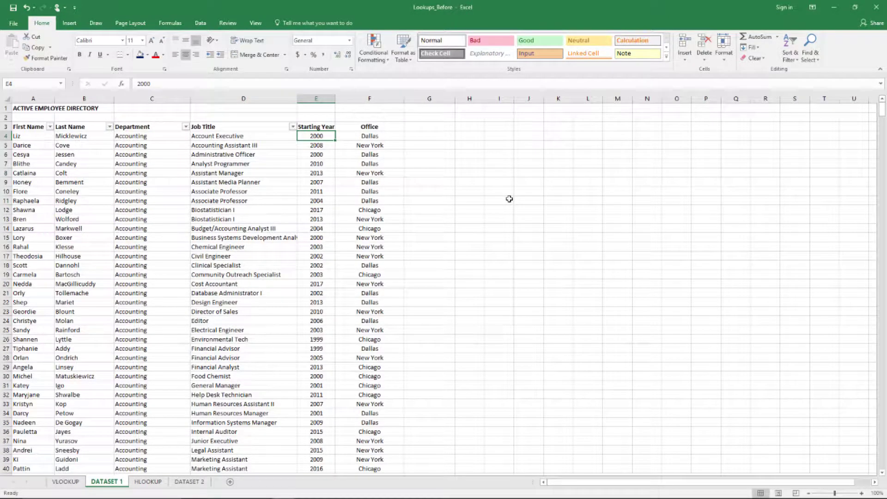
pyautogui.hotkey('ctrl', 'pageup')
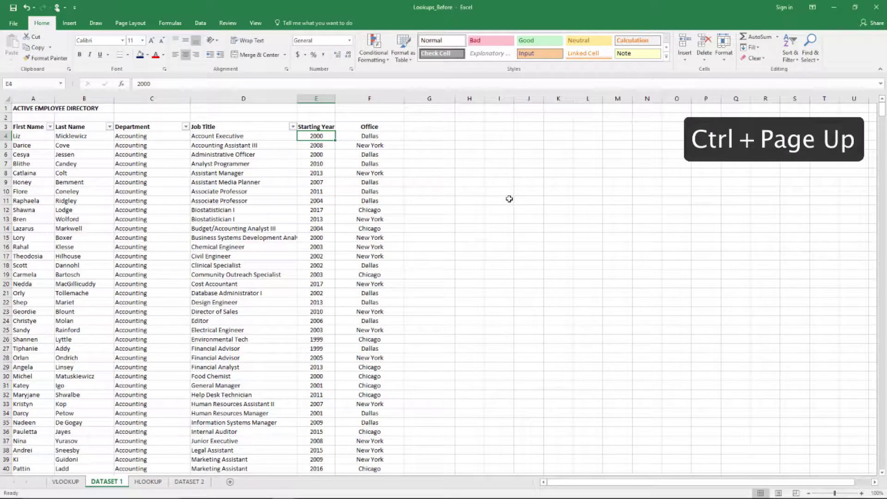
pyautogui.hotkey('ctrl', 'pageup')
pyautogui.press('Up')
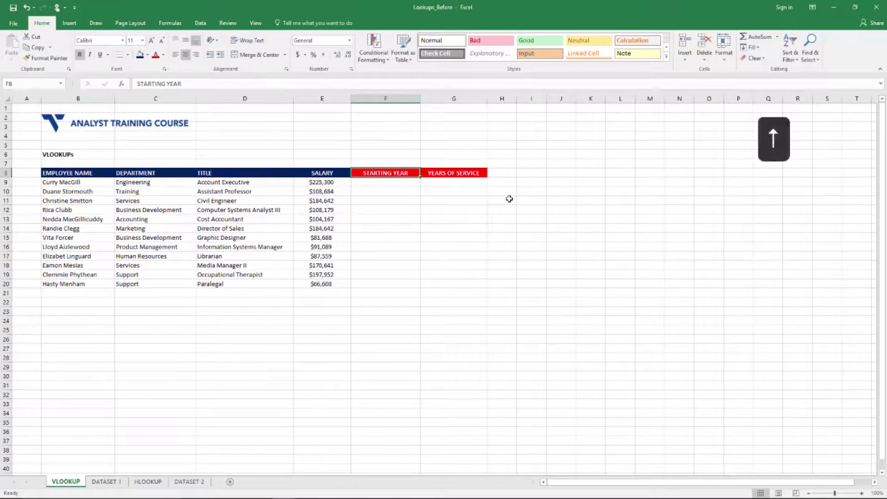
pyautogui.press('Left')
pyautogui.press('Left')
pyautogui.press('Left')
pyautogui.press('Left')
pyautogui.press('Up')
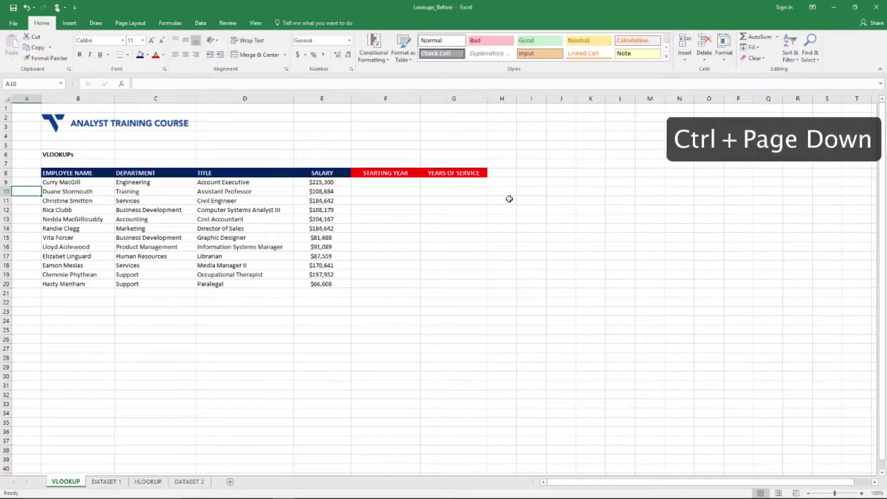
pyautogui.press('Right')
pyautogui.press('Up')
# Search the First Name column of DATASET 1 for the first employee's first name
pyautogui.hotkey('ctrl', 'pagedown')
pyautogui.press('Left')
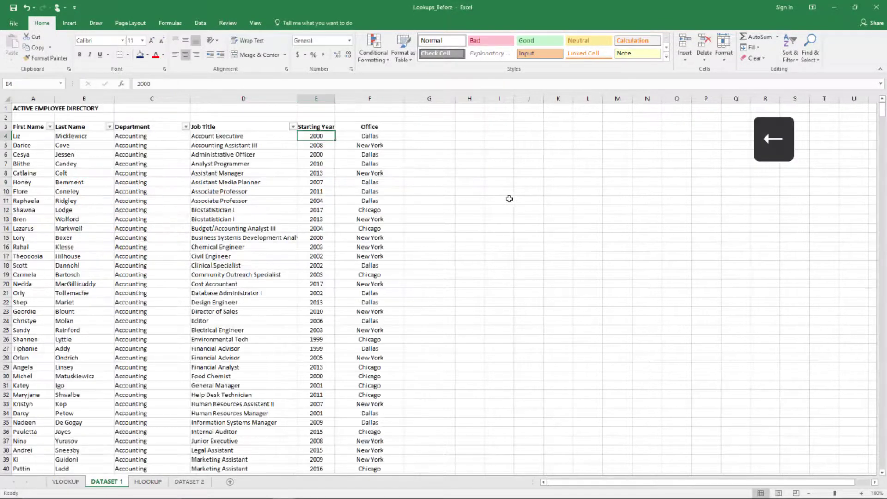
pyautogui.press('Left')
pyautogui.press('Up')
pyautogui.press('Left')
pyautogui.press('Left')
pyautogui.press('Left')
pyautogui.hotkey('ctrl', 'shift', 'Down')
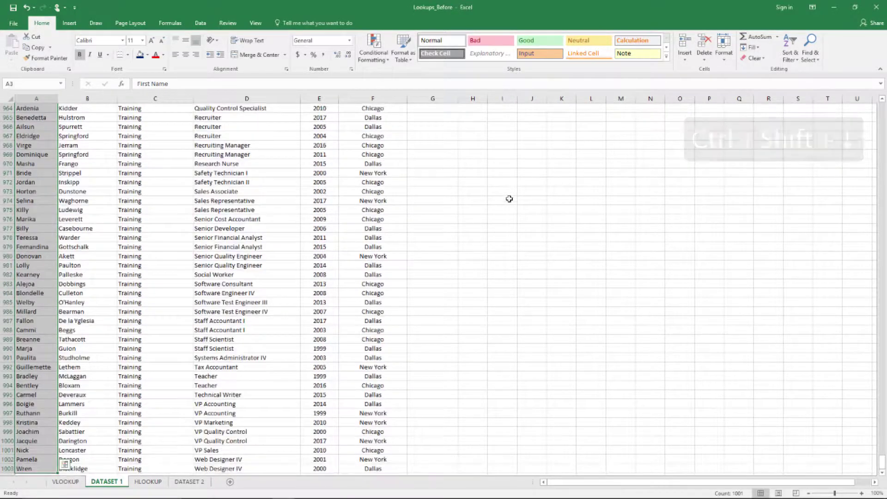
pyautogui.hotkey('ctrl', 'f')
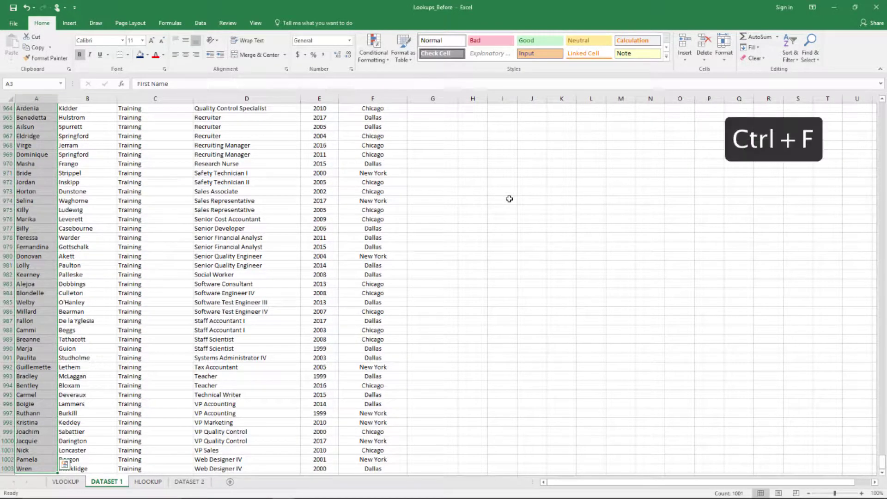
pyautogui.press('Return')
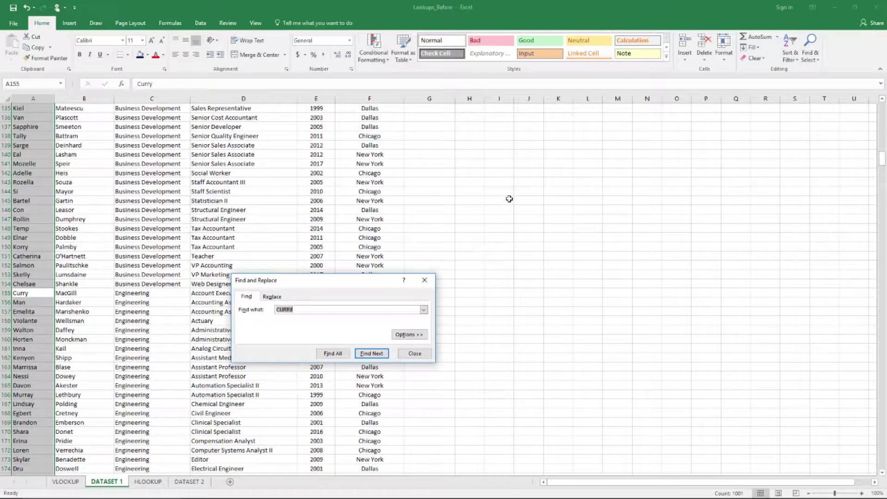
pyautogui.click(414, 355)
# Copy the found employee's starting year, 2001, from DATASET 1 into cell F9 of the VLOOKUP sheet
pyautogui.press('Right')
pyautogui.press('Right')
pyautogui.press('Right')
pyautogui.press('Right')
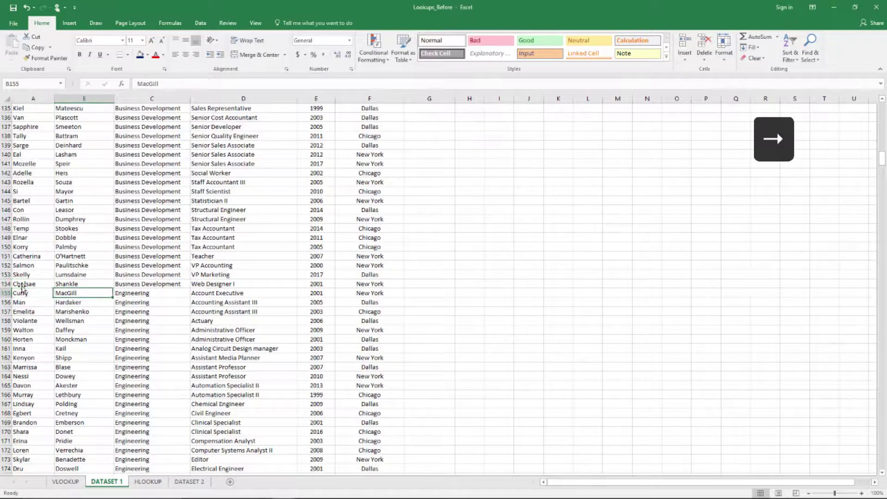
pyautogui.hotkey('ctrl', 'c')
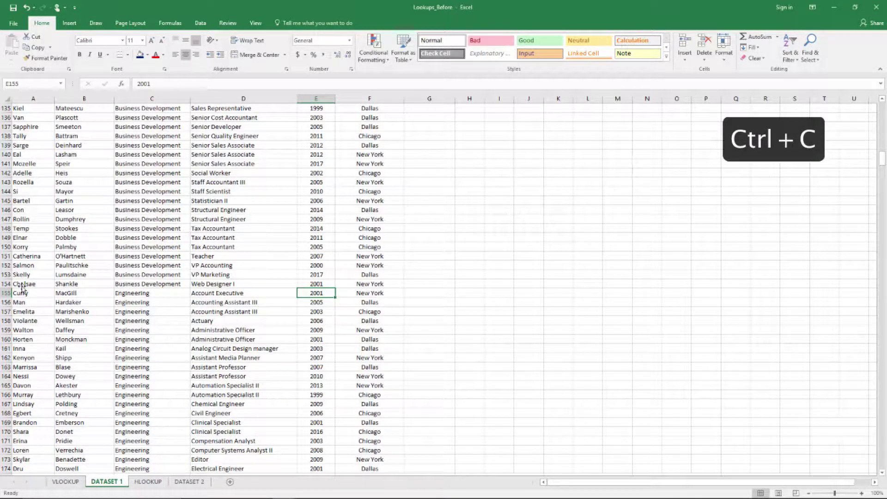
pyautogui.hotkey('ctrl', 'pageup')
pyautogui.press('Right')
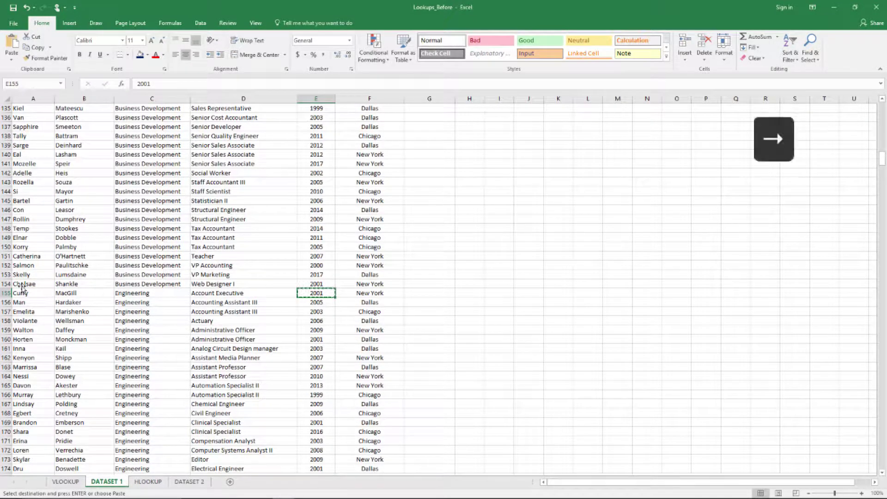
pyautogui.hotkey('ctrl', 'pageup')
pyautogui.press('Right')
pyautogui.press('Right')
pyautogui.press('Right')
pyautogui.press('Right')
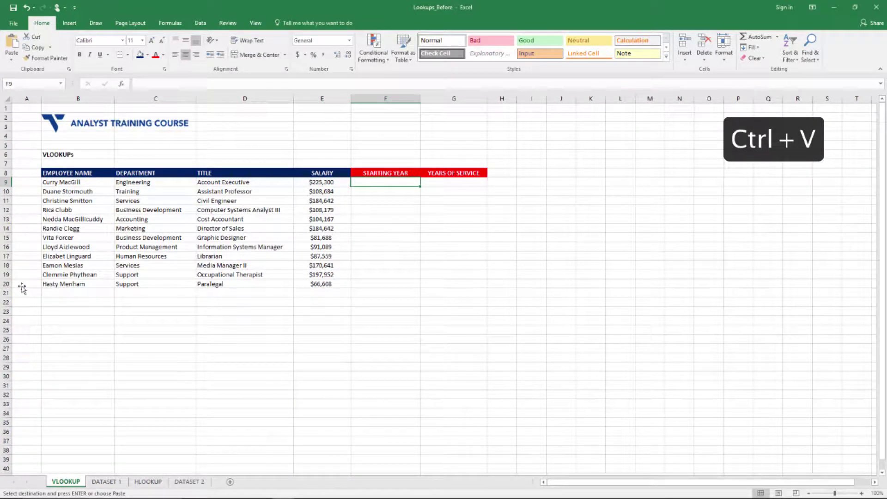
pyautogui.hotkey('ctrl', 'v')
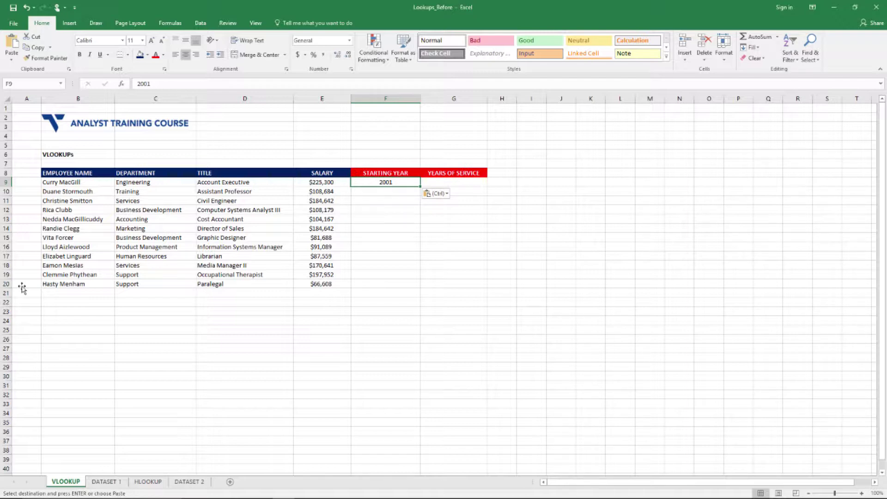
# Clear the pasted starting year from cell F9
pyautogui.press('Delete')
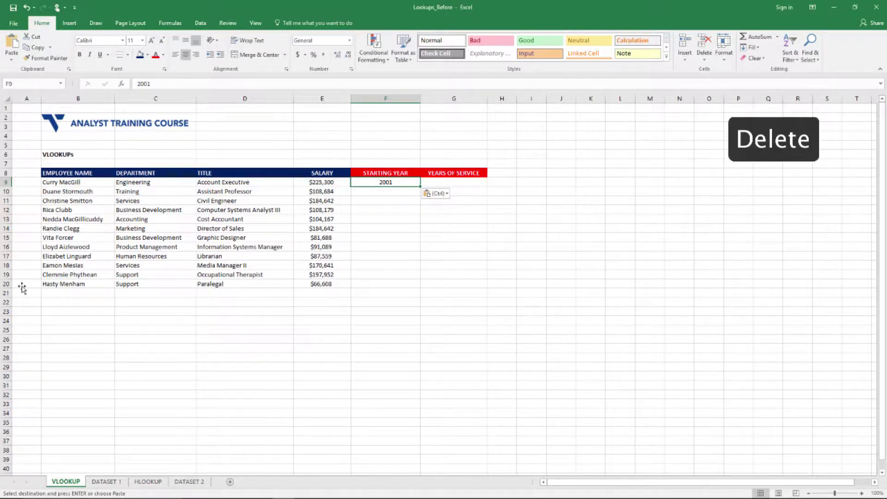
pyautogui.press('Delete')
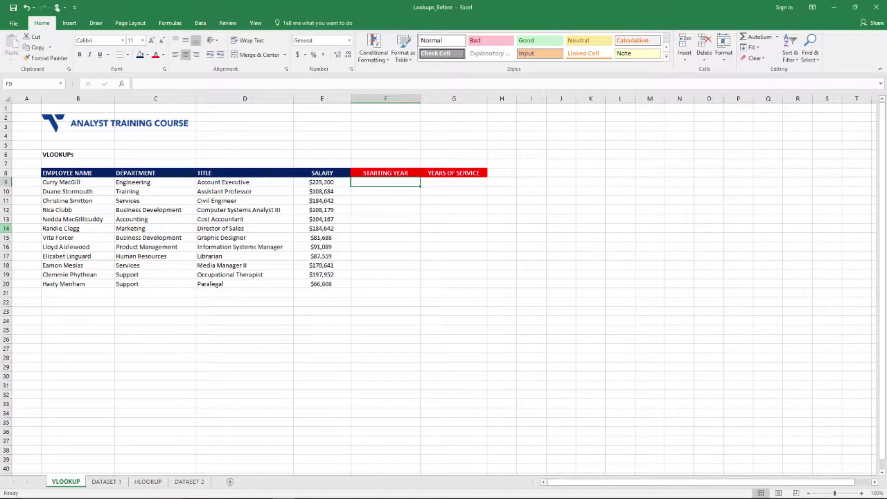
# Review the Employee Name, Department and Title columns of the employee table on the VLOOKUP sheet
pyautogui.click(113, 172)
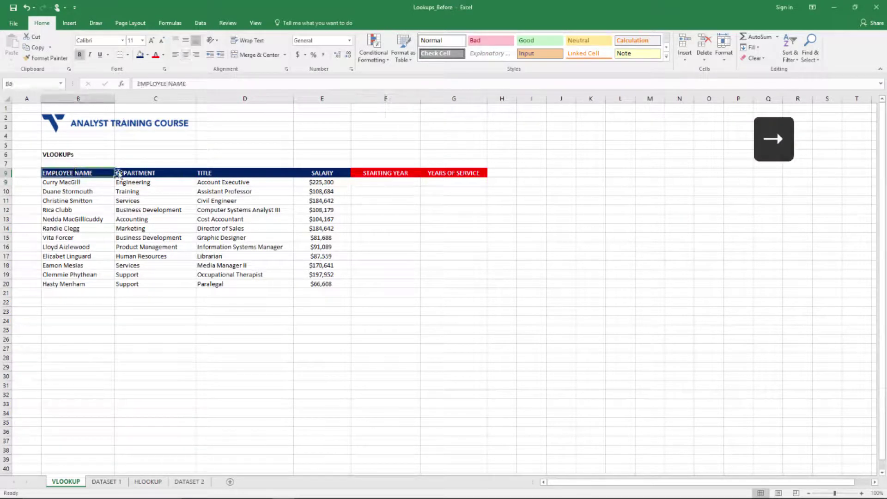
pyautogui.click(121, 174)
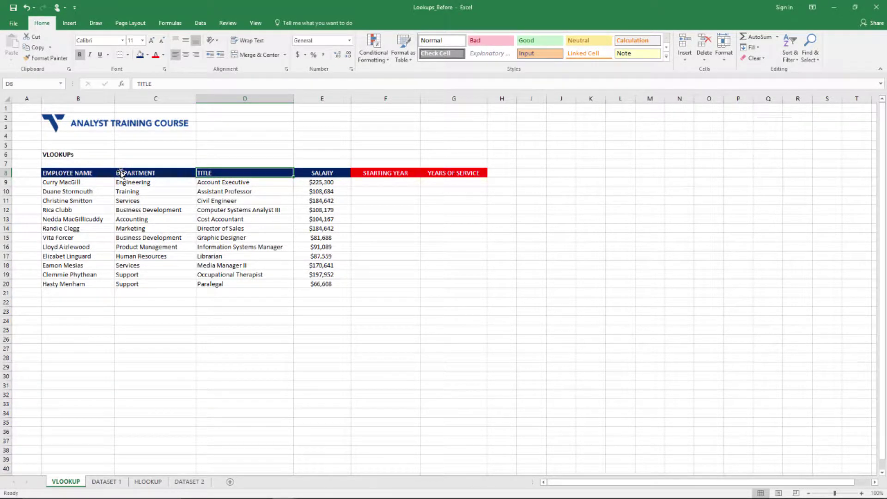
pyautogui.moveTo(121, 174); pyautogui.dragTo(165, 146)
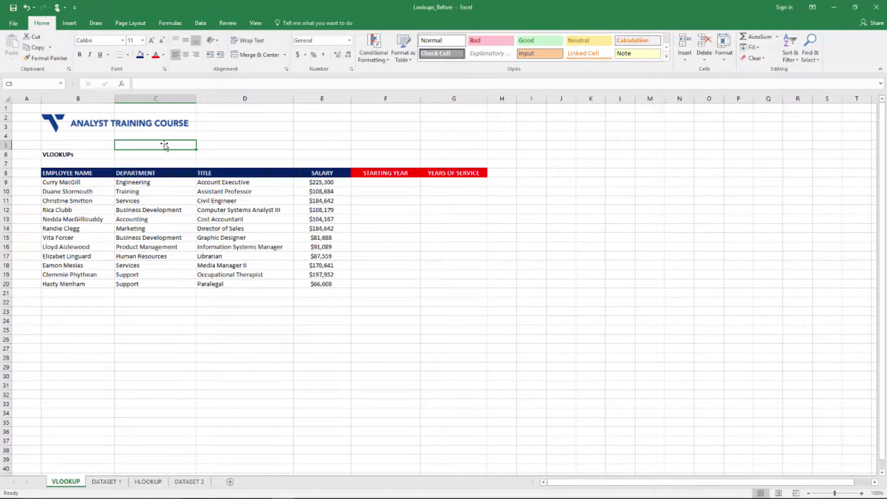
pyautogui.click(155, 182)
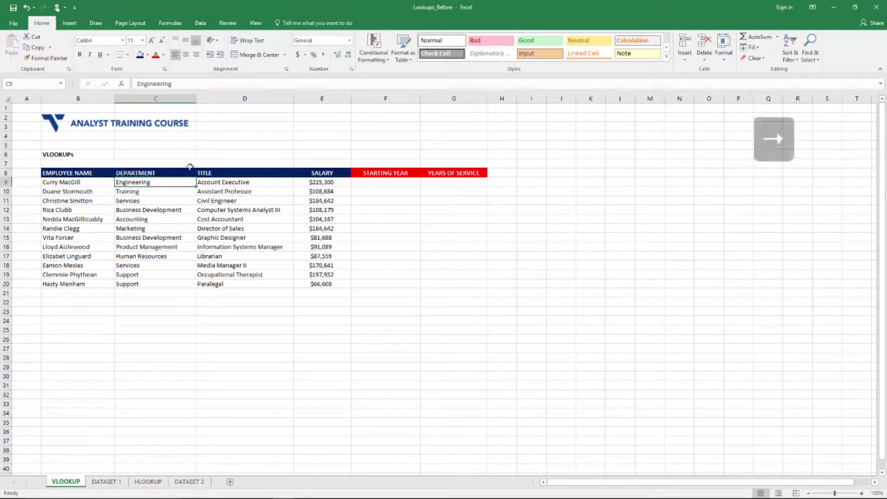
pyautogui.press('Right')
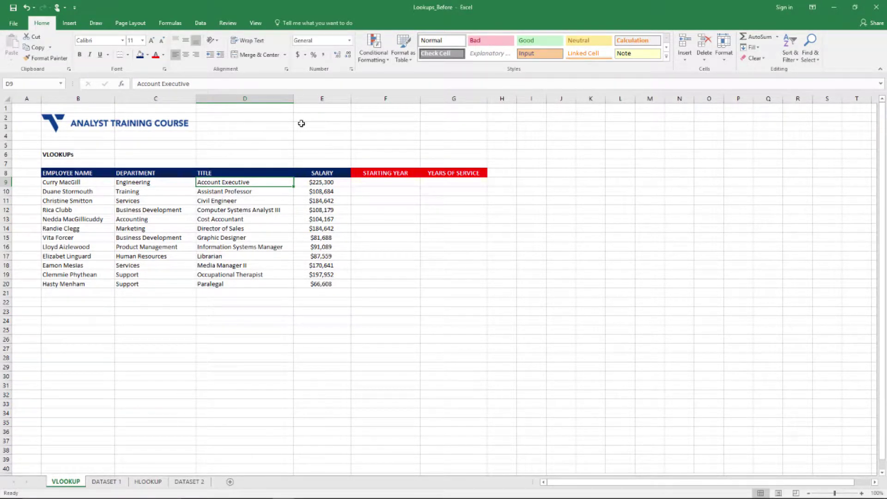
pyautogui.press('Left')
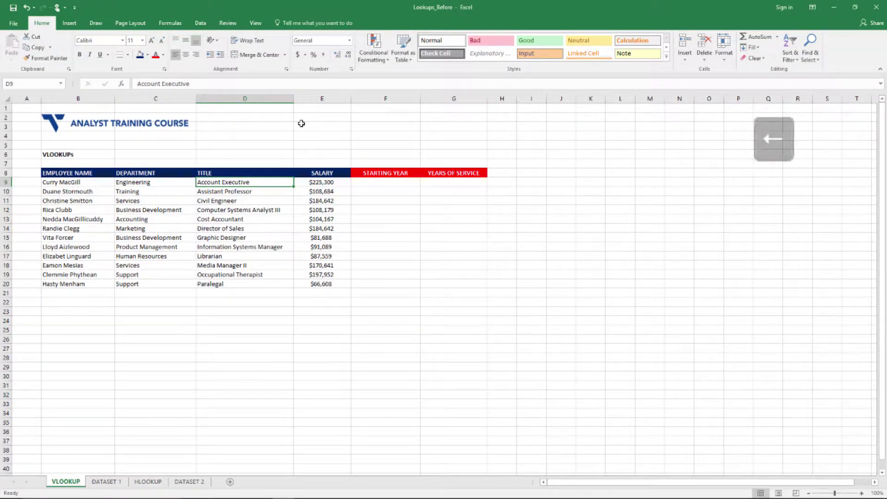
pyautogui.press('Left')
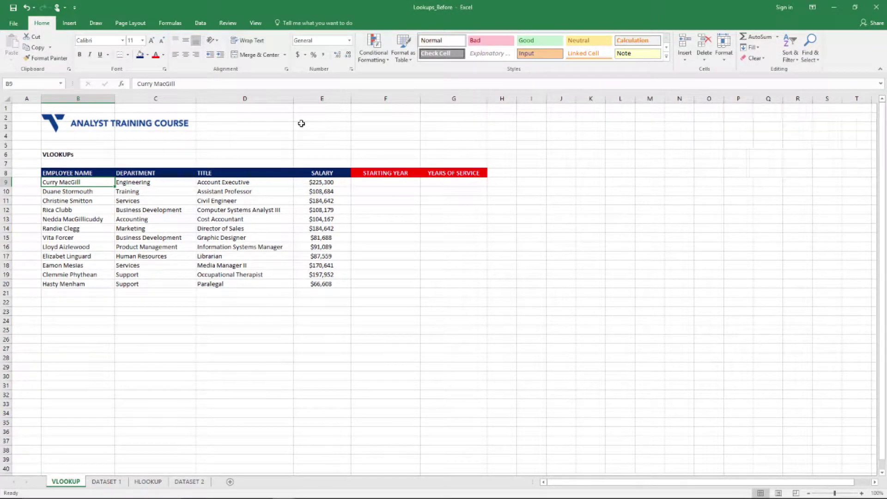
# Examine how the First Name and Last Name columns are laid out at the start of the DATASET 1 directory
pyautogui.hotkey('ctrl', 'pagedown')
pyautogui.hotkey('ctrl', 'Up')
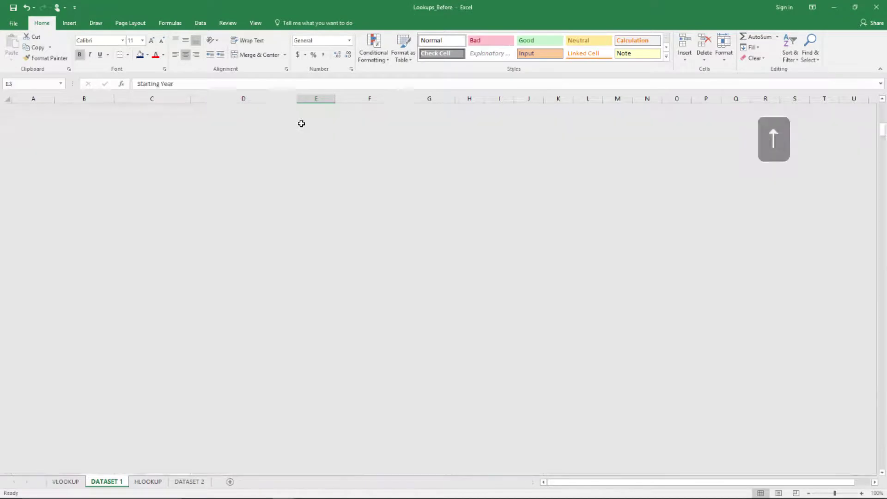
pyautogui.hotkey('ctrl', 'Left')
pyautogui.press('Up')
pyautogui.press('Up')
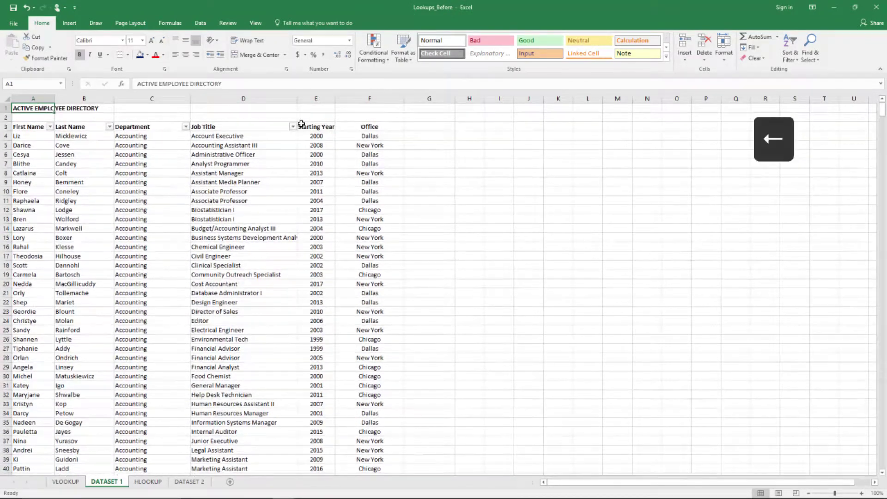
pyautogui.press('Down')
pyautogui.press('Down')
pyautogui.press('Right')
pyautogui.press('Down')
pyautogui.press('Left')
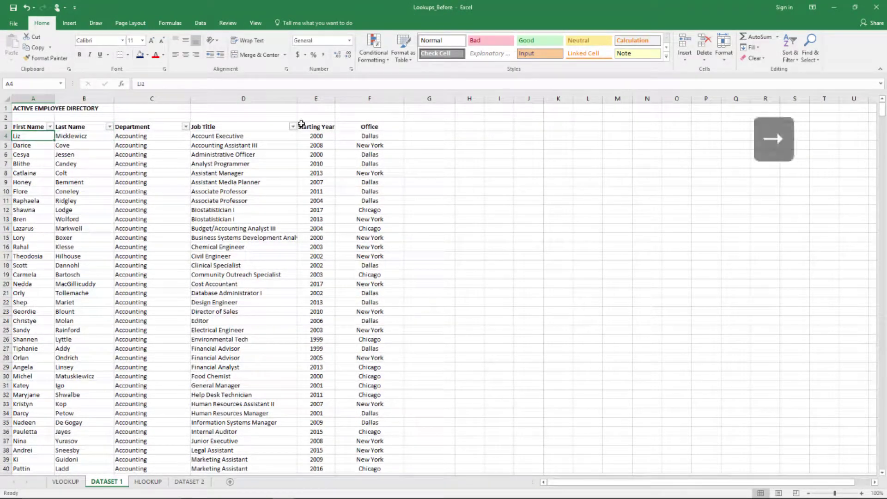
pyautogui.press('Up')
pyautogui.press('Right')
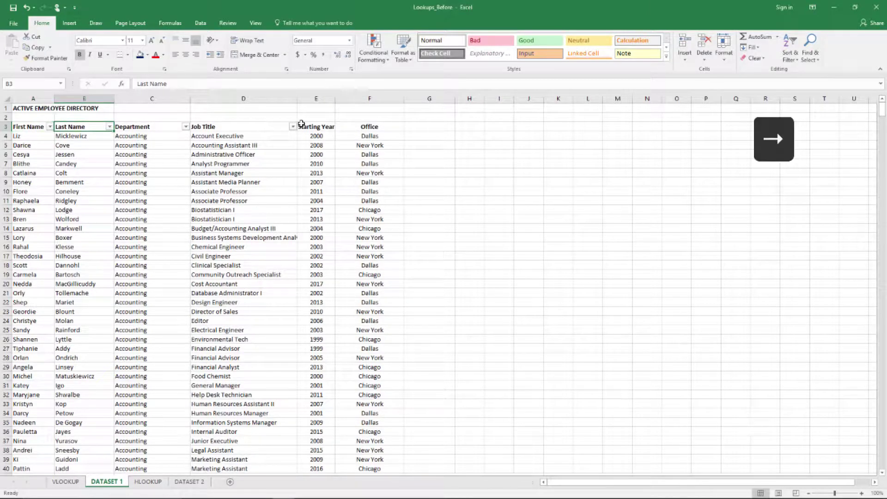
pyautogui.press('Down')
pyautogui.press('Left')
pyautogui.press('Up')
pyautogui.press('Right')
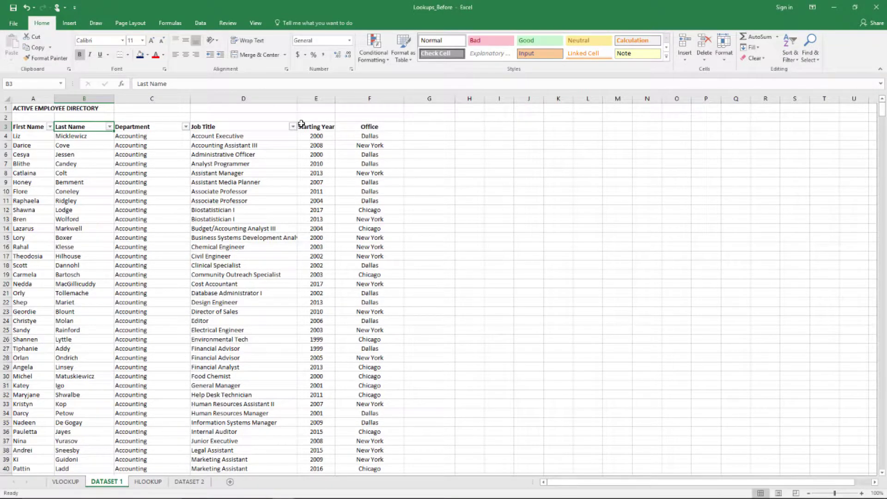
pyautogui.hotkey('ctrl', 'Left')
pyautogui.press('Right')
pyautogui.press('Down')
pyautogui.press('Up')
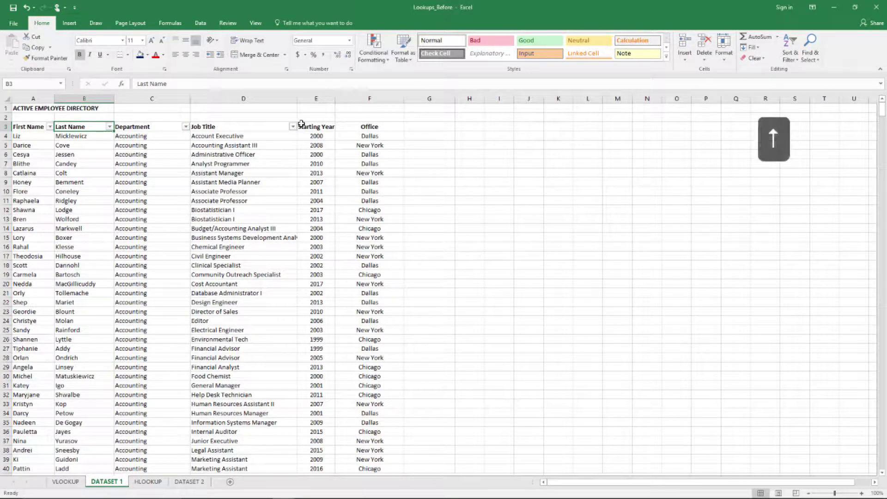
pyautogui.press('Left')
pyautogui.press('Right')
pyautogui.press('Down')
pyautogui.press('Left')
pyautogui.press('Up')
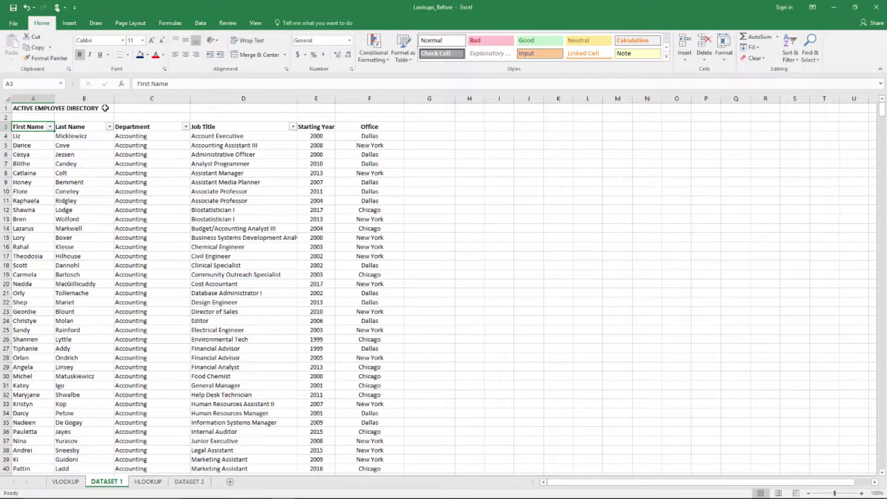
# Insert a blank column before the First Name column in DATASET 1
pyautogui.click(27, 98)
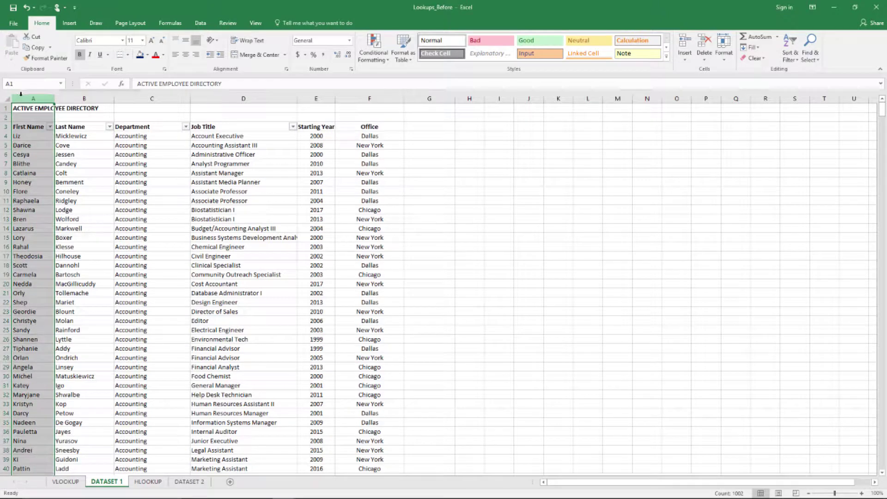
pyautogui.rightClick(22, 98)
pyautogui.click(45, 160)
pyautogui.click(31, 120)
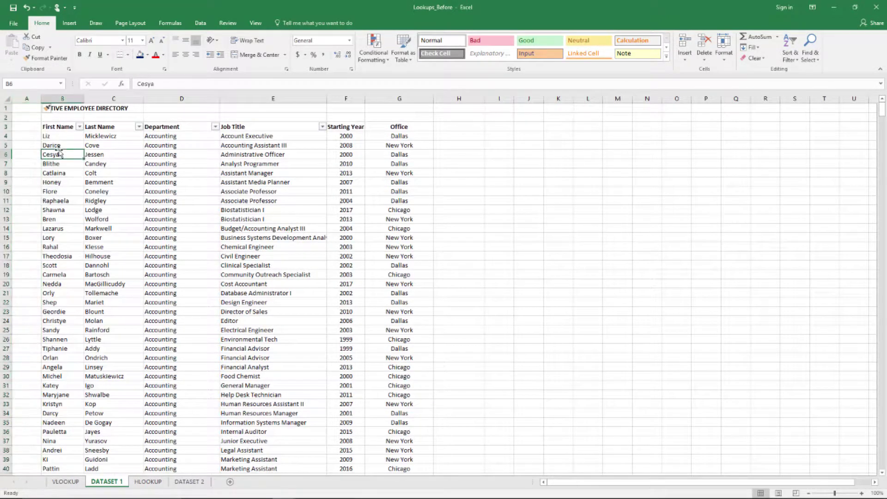
# Add a bold red "Employee Name" header in cell A3 and widen column A to fit it
pyautogui.click(28, 127)
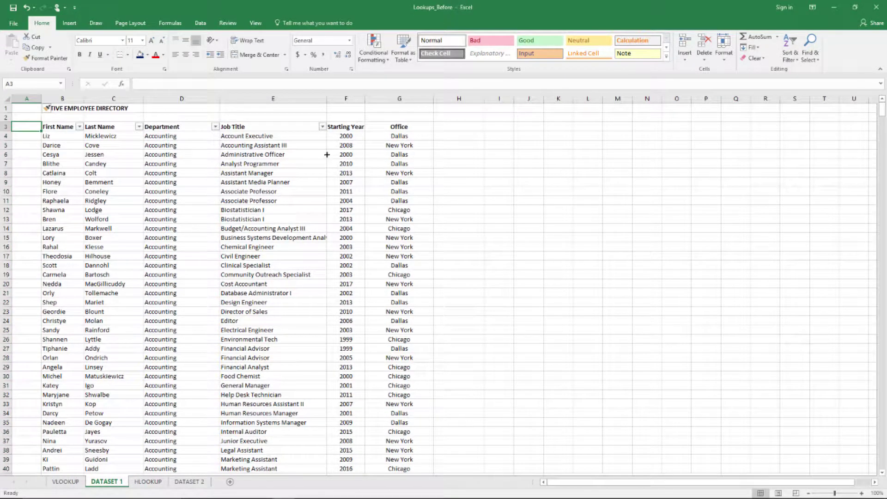
pyautogui.write('Employee')
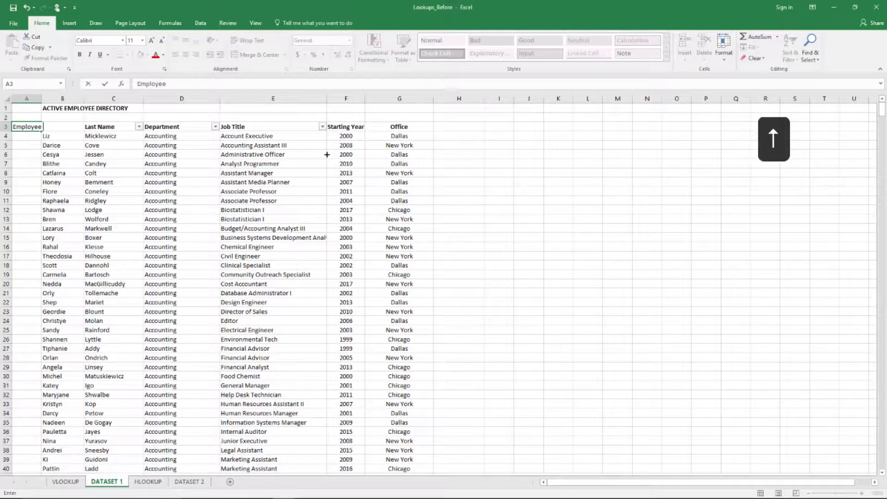
pyautogui.write(' Name')
pyautogui.hotkey('ctrl', 'b')
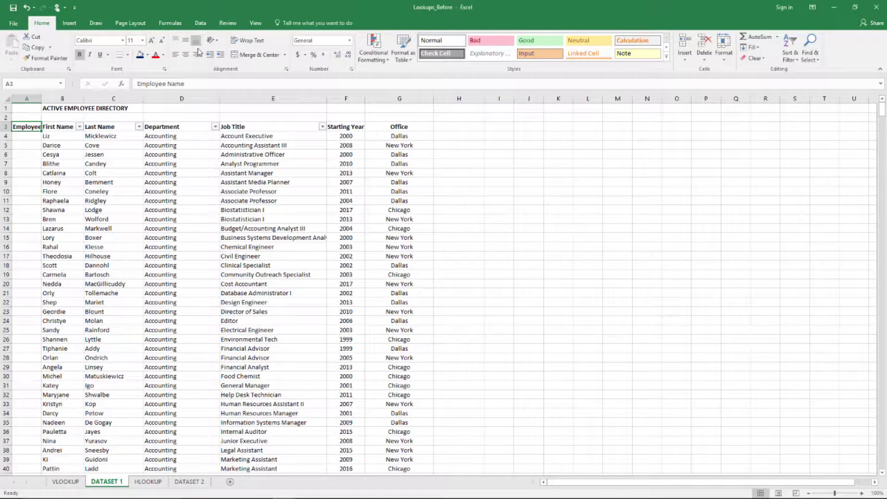
pyautogui.click(155, 55)
pyautogui.moveTo(42, 98); pyautogui.dragTo(76, 98)
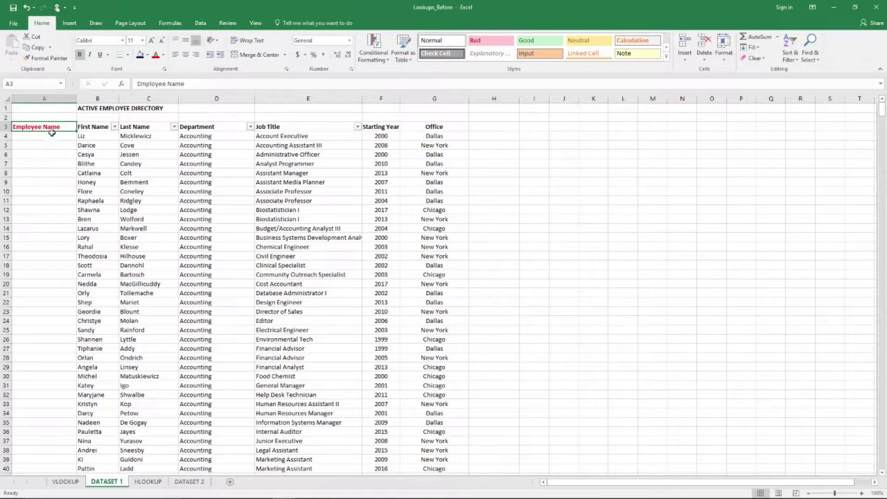
# Enter the formula =B4&" "&C4 in cell A4 to join the first and last names with a space
pyautogui.click(58, 135)
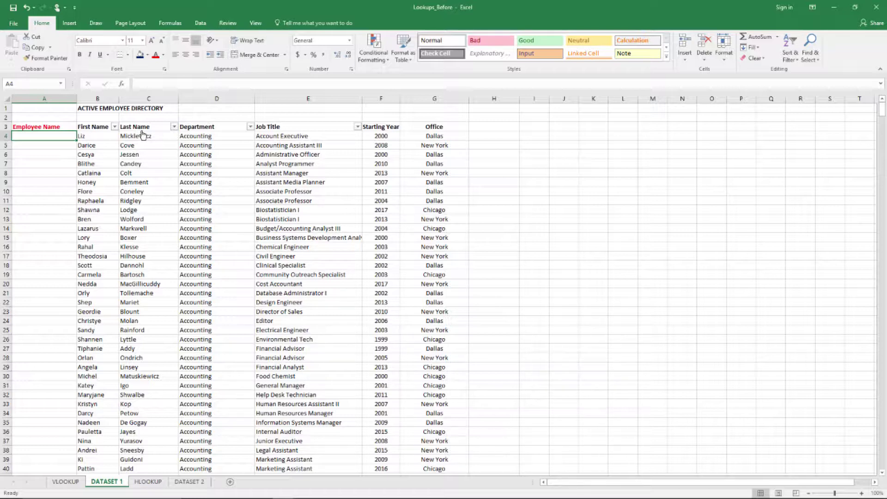
pyautogui.write('=')
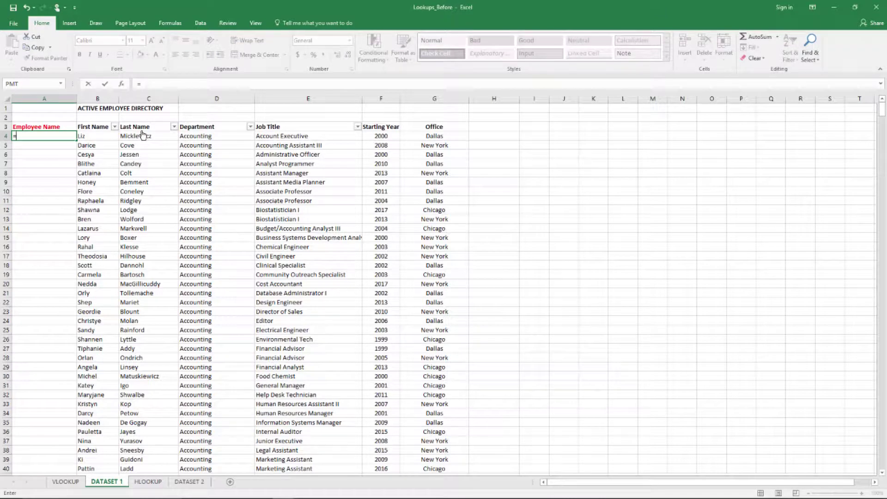
pyautogui.click(105, 135)
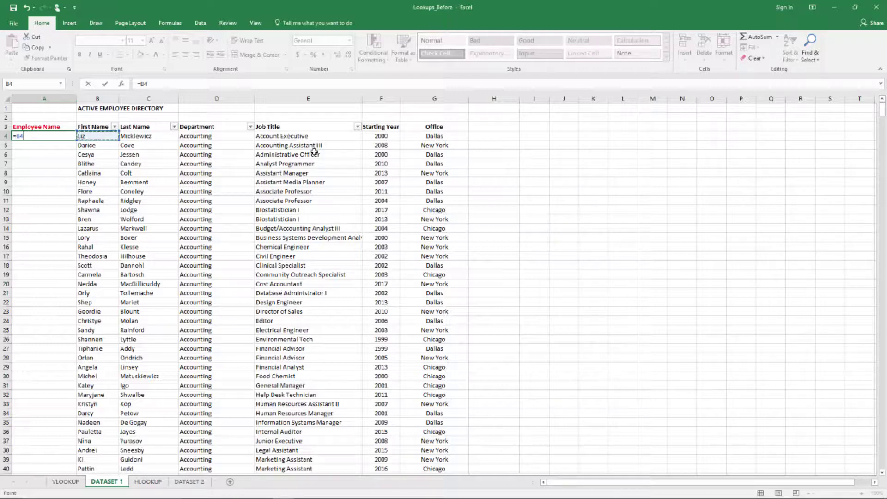
pyautogui.write('&')
pyautogui.write('"')
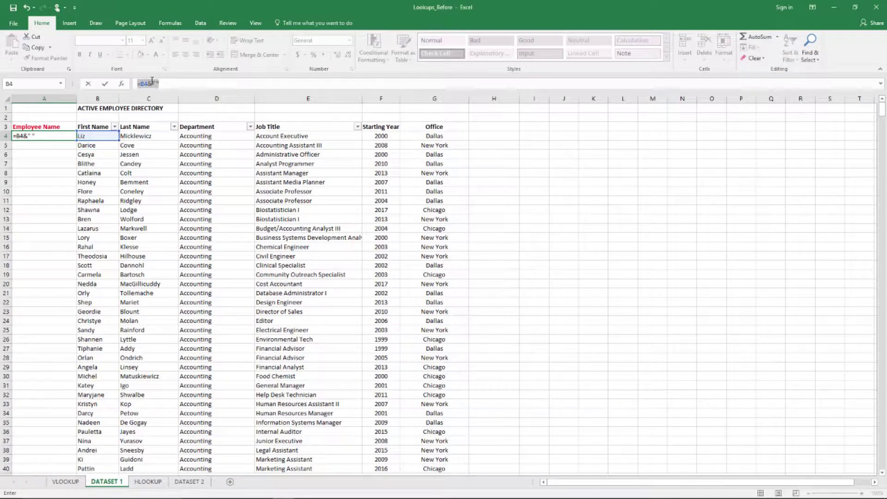
pyautogui.moveTo(154, 83); pyautogui.dragTo(168, 85)
pyautogui.click(167, 83)
pyautogui.write('&')
pyautogui.click(130, 133)
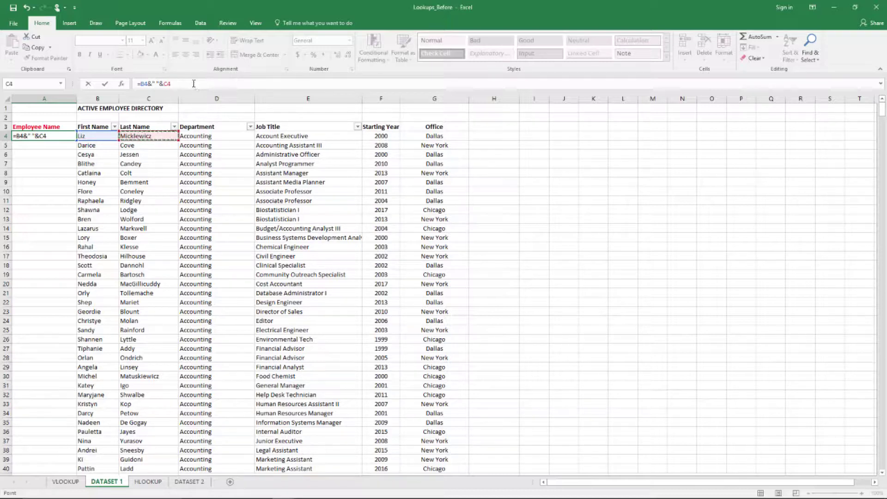
pyautogui.press('Return')
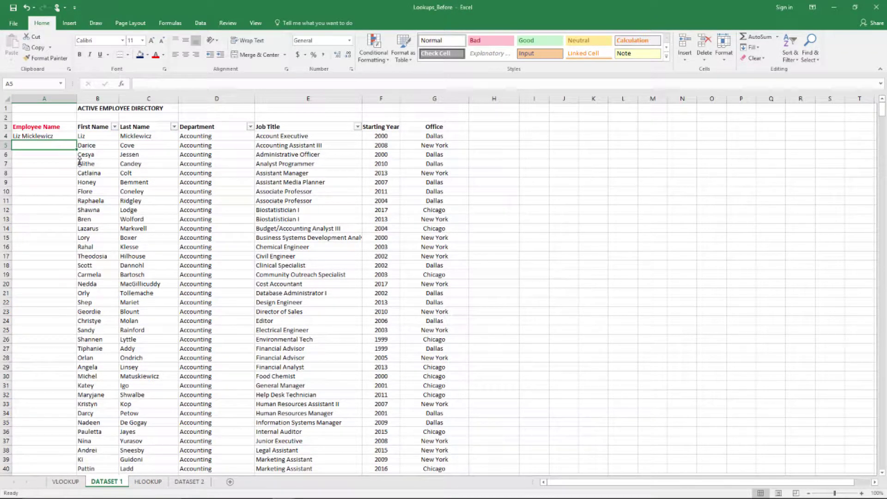
# Copy the name-joining formula in A4 to the whole range A4:A1003, pasting only formulas
pyautogui.press('Up')
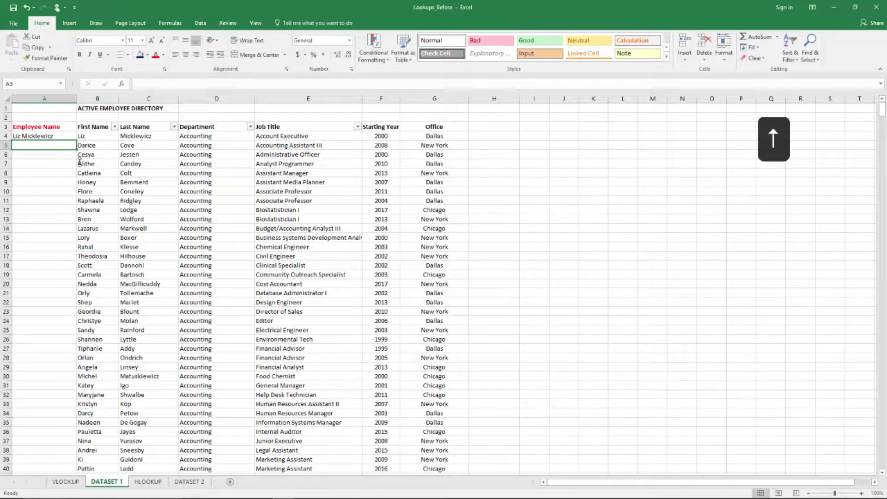
pyautogui.hotkey('ctrl', 'c')
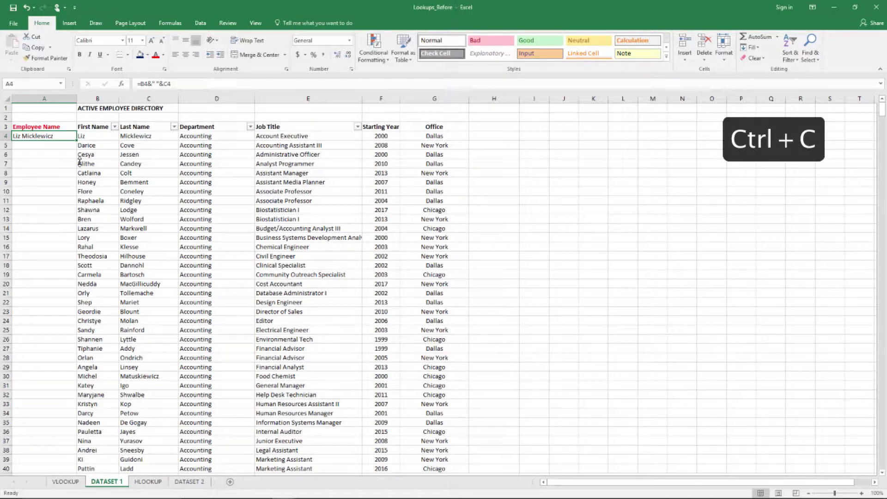
pyautogui.hotkey('ctrl', 'Down')
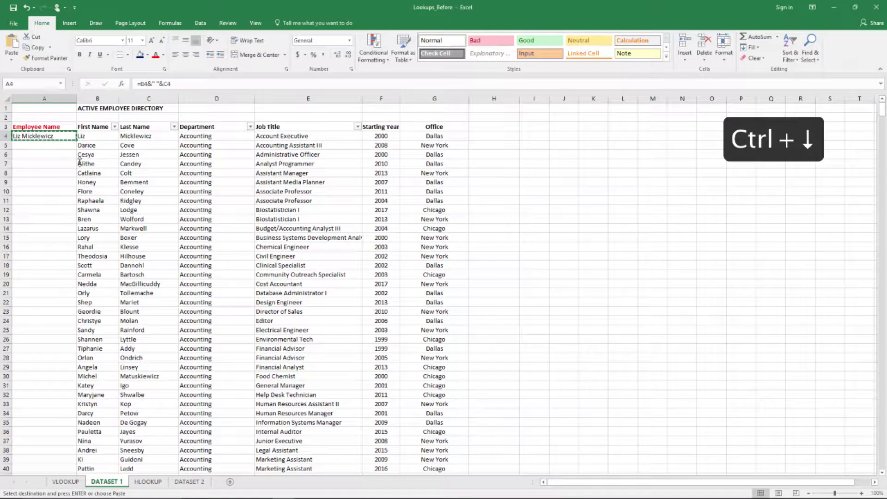
pyautogui.press('Right')
pyautogui.hotkey('ctrl', 'Down')
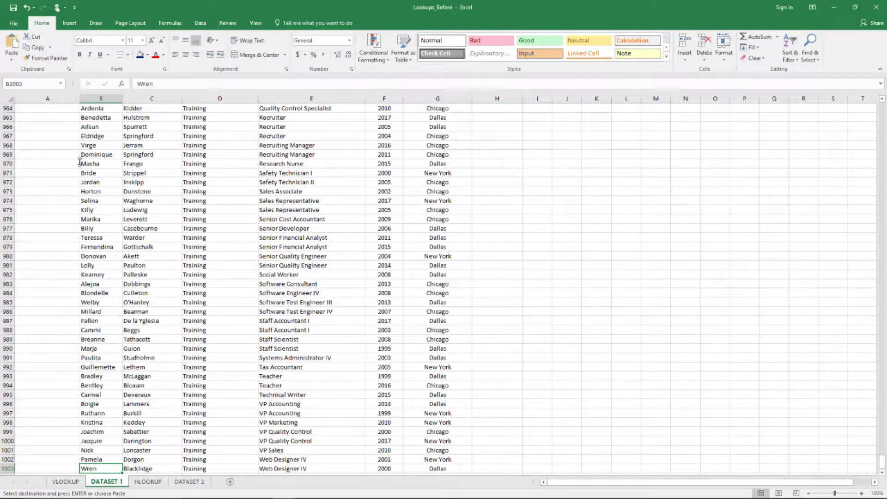
pyautogui.press('Left')
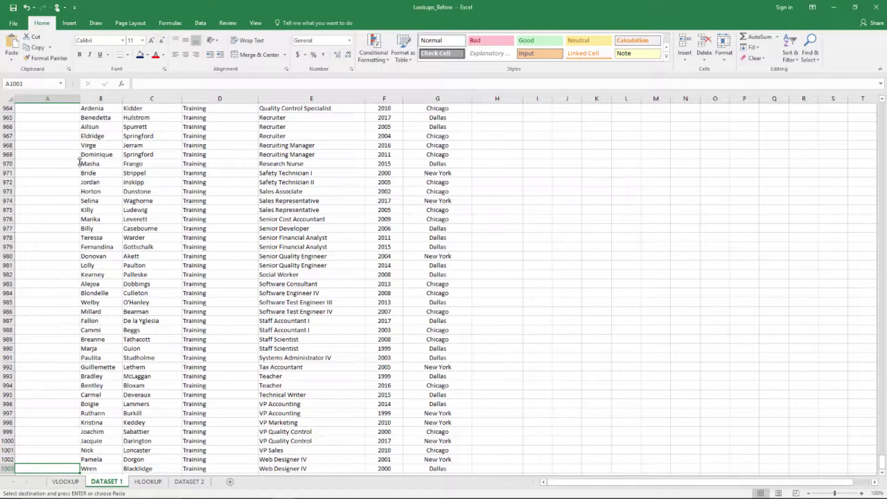
pyautogui.hotkey('ctrl', 'shift', 'Up')
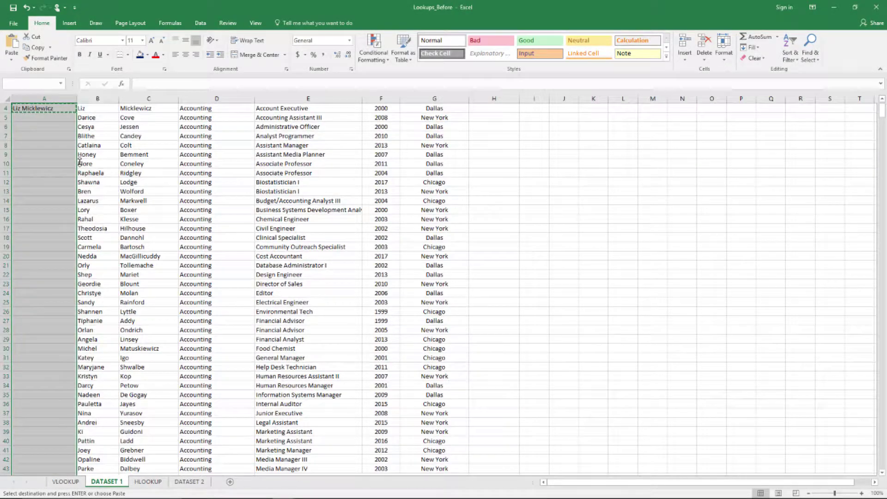
pyautogui.scroll(1, 80, 163)
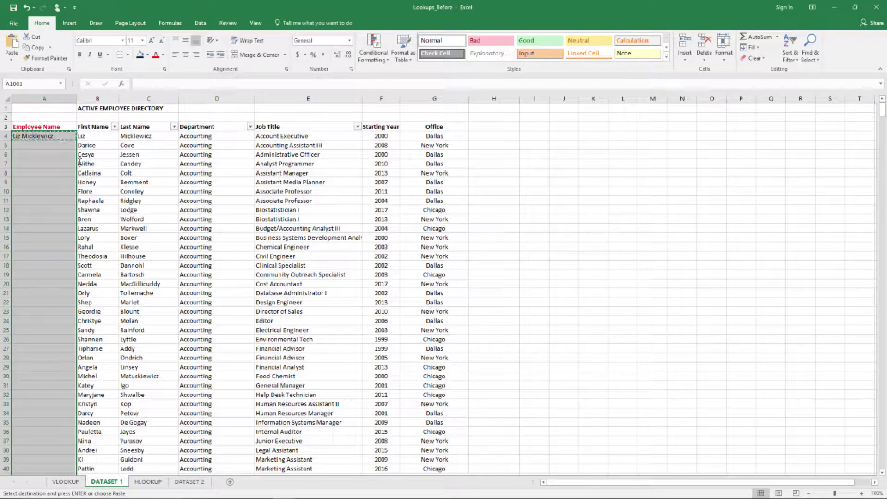
pyautogui.press('alt')
pyautogui.press('e')
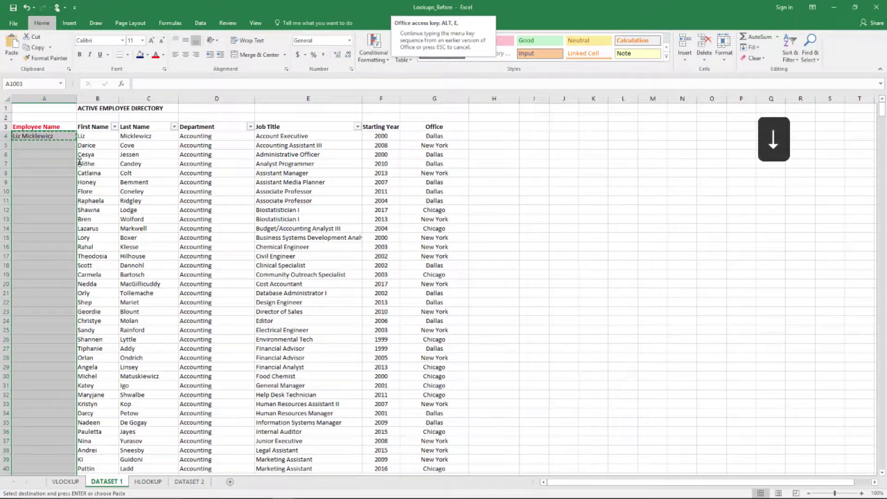
pyautogui.press('s')
pyautogui.press('f')
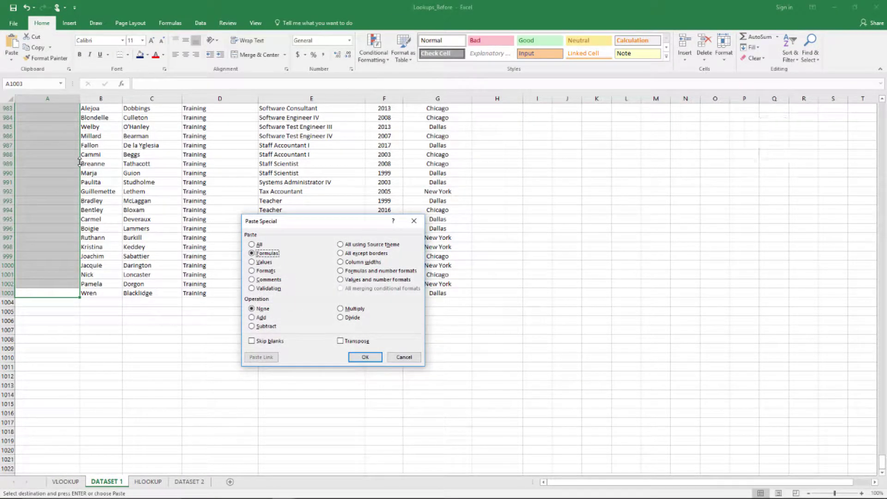
pyautogui.press('Return')
# Check the combined names in the Employee Name column against the First Name and Last Name columns
pyautogui.hotkey('ctrl', 'Up')
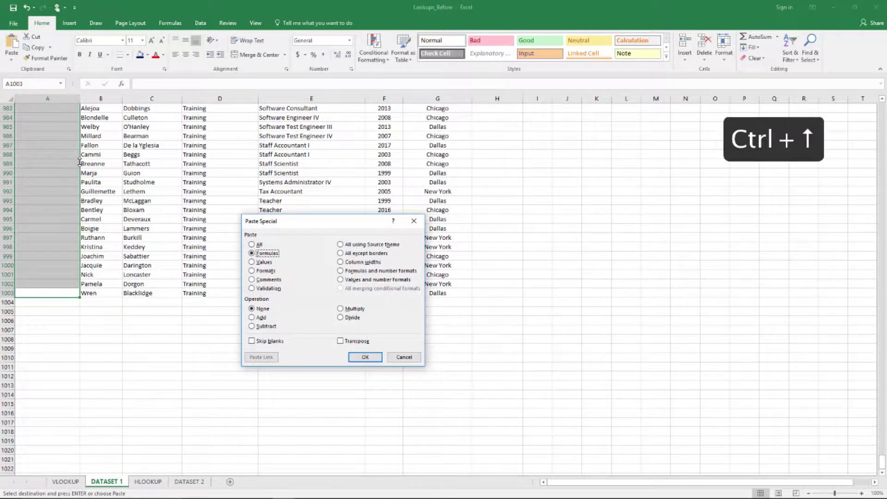
pyautogui.press('Down')
pyautogui.press('Up')
pyautogui.press('Right')
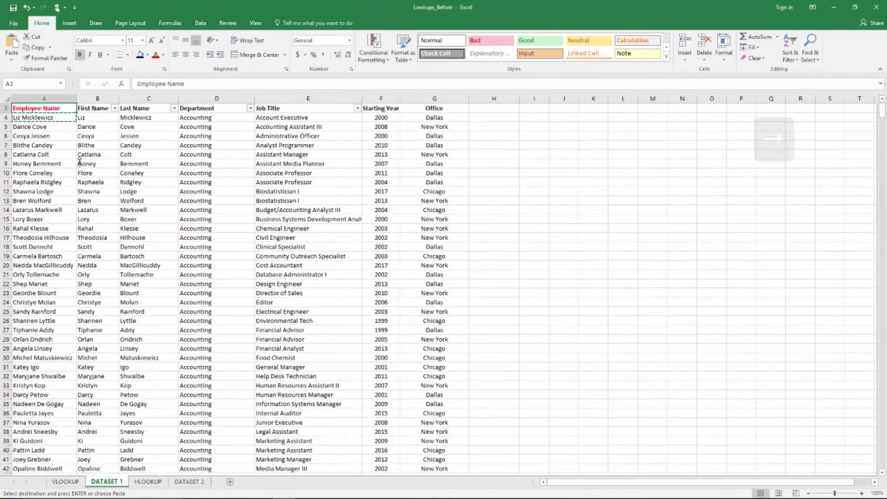
pyautogui.press('Up')
pyautogui.press('Down')
pyautogui.press('Down')
pyautogui.press('Down')
pyautogui.press('Up')
pyautogui.press('Right')
pyautogui.press('Right')
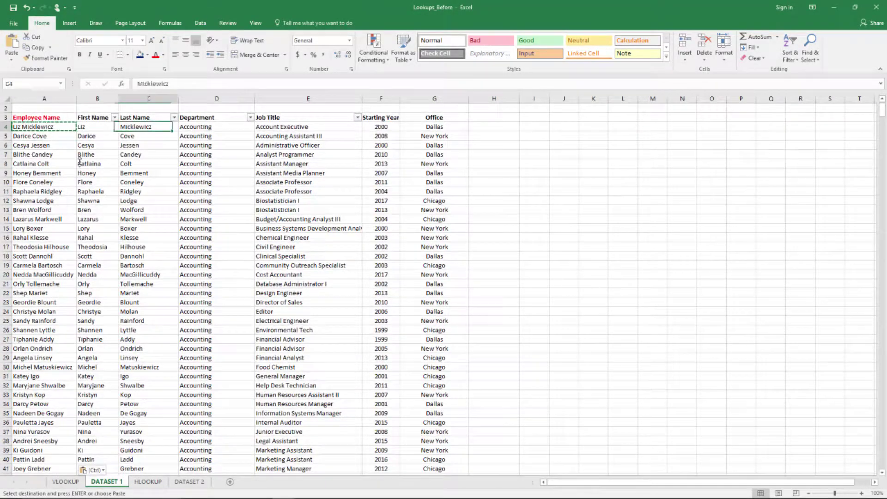
pyautogui.press('Left')
pyautogui.press('Left')
pyautogui.press('Up')
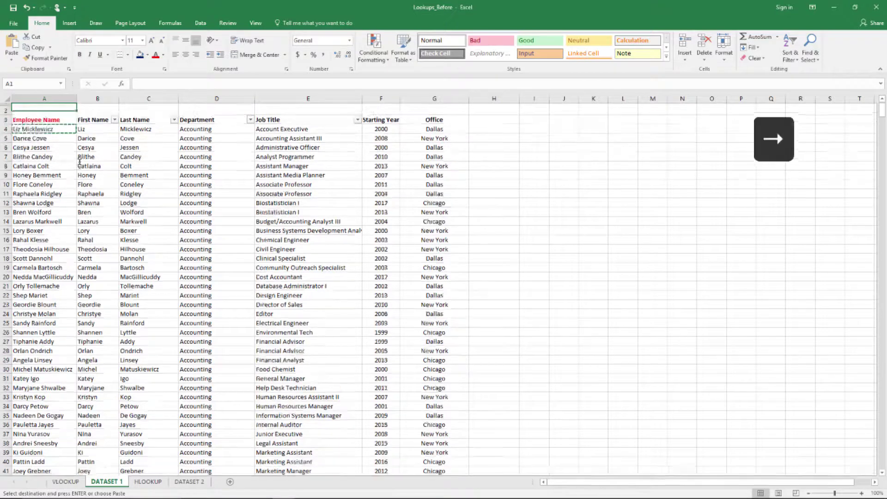
pyautogui.press('Down')
pyautogui.press('Down')
pyautogui.press('Down')
pyautogui.press('Right')
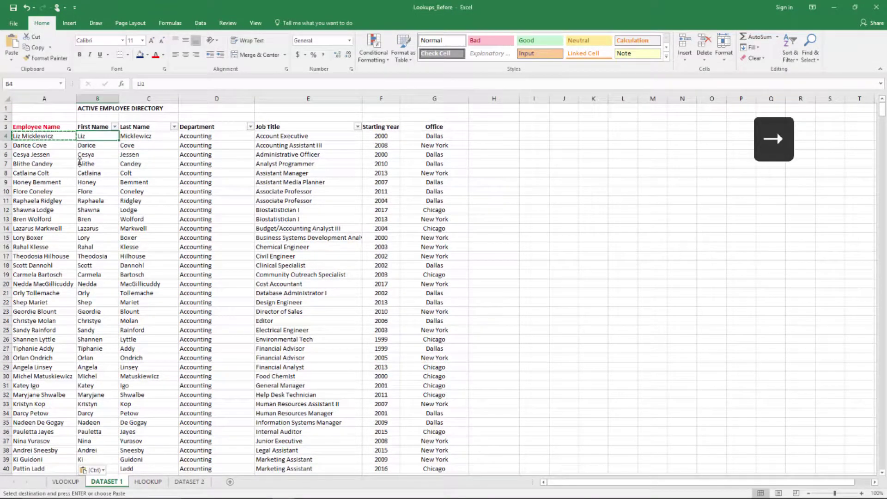
pyautogui.press('Left')
pyautogui.press('Right')
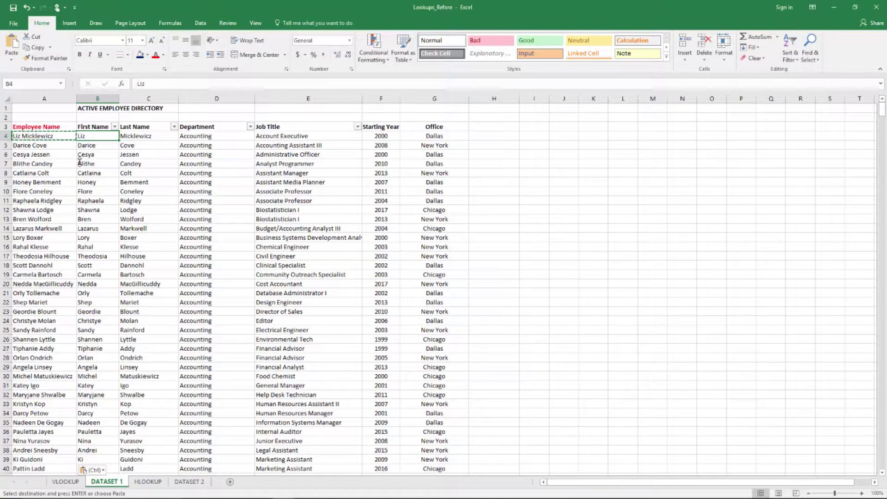
# Copy the Employee Name formulas in A4:A1003 and paste them over themselves as values only
pyautogui.press('Left')
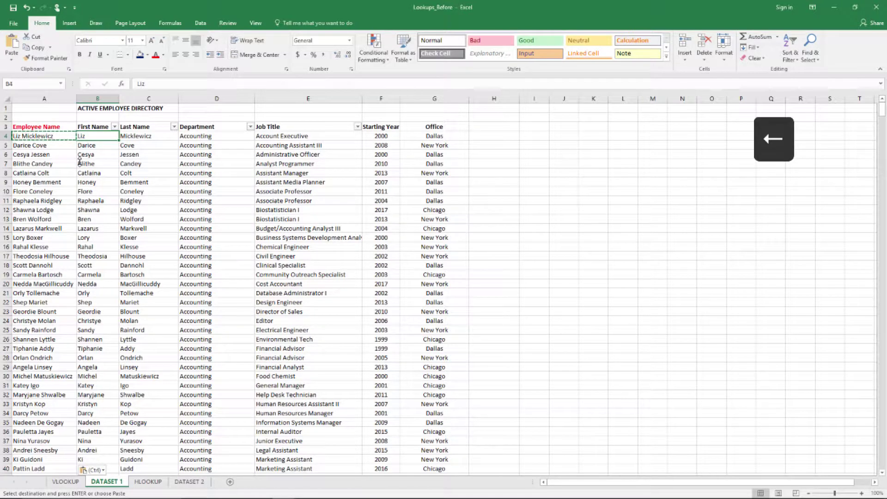
pyautogui.press('Left')
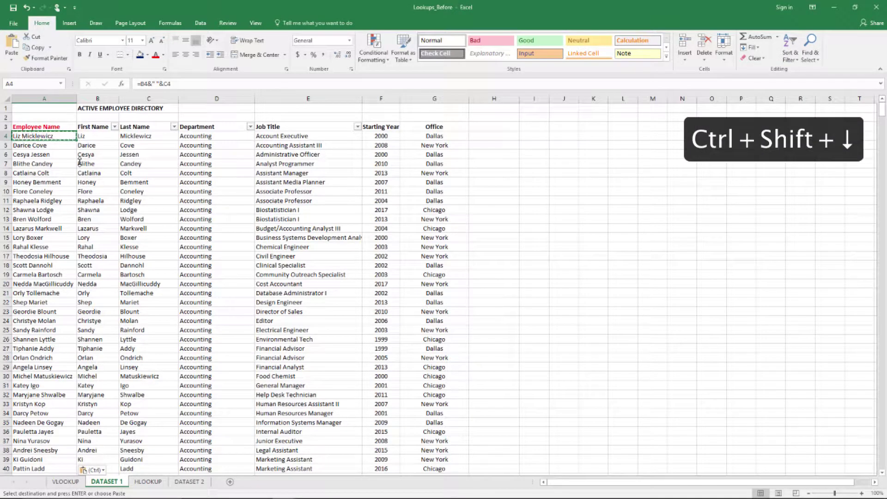
pyautogui.hotkey('ctrl', 'shift', 'Down')
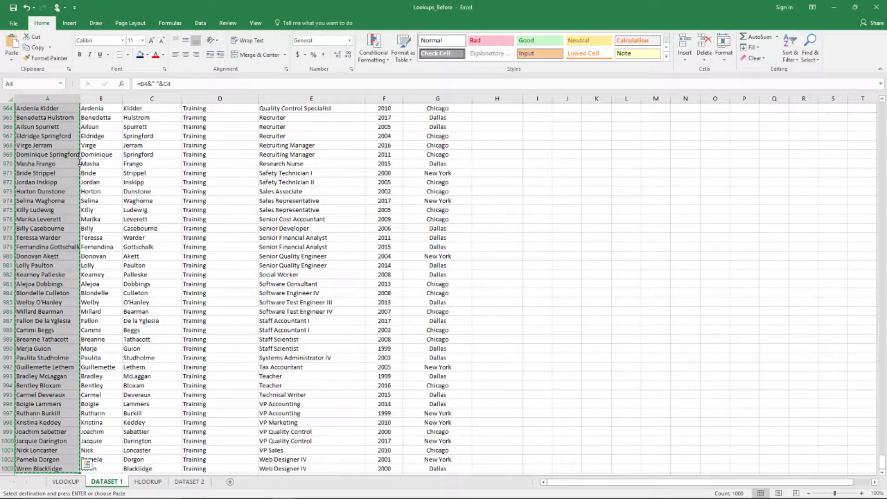
pyautogui.hotkey('ctrl', 'BackSpace')
pyautogui.hotkey('ctrl', 'alt', 'v')
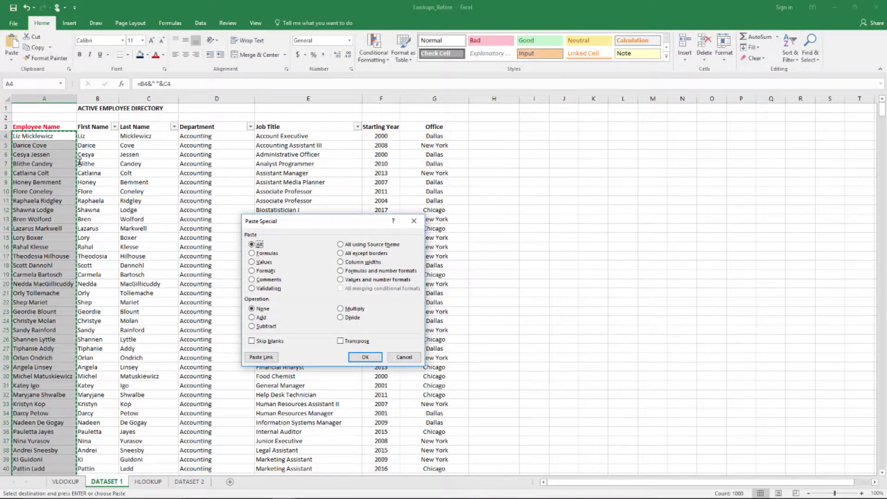
pyautogui.click(264, 262)
pyautogui.click(366, 360)
# Inspect the cells of the Employee Name column to verify they hold plain text rather than formulas
pyautogui.press('Down')
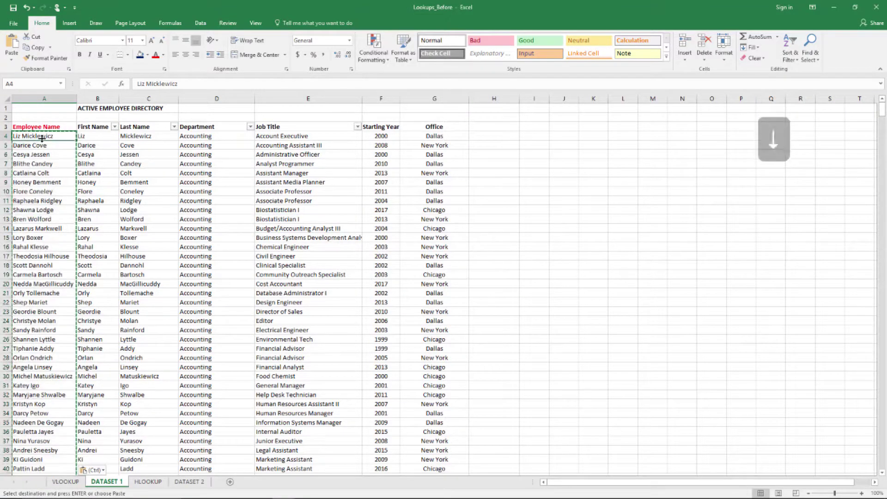
pyautogui.press('Down')
pyautogui.press('Down')
pyautogui.press('Down')
pyautogui.press('Down')
pyautogui.press('Down')
pyautogui.press('Down')
pyautogui.press('Down')
pyautogui.press('Down')
pyautogui.press('Down')
pyautogui.press('Down')
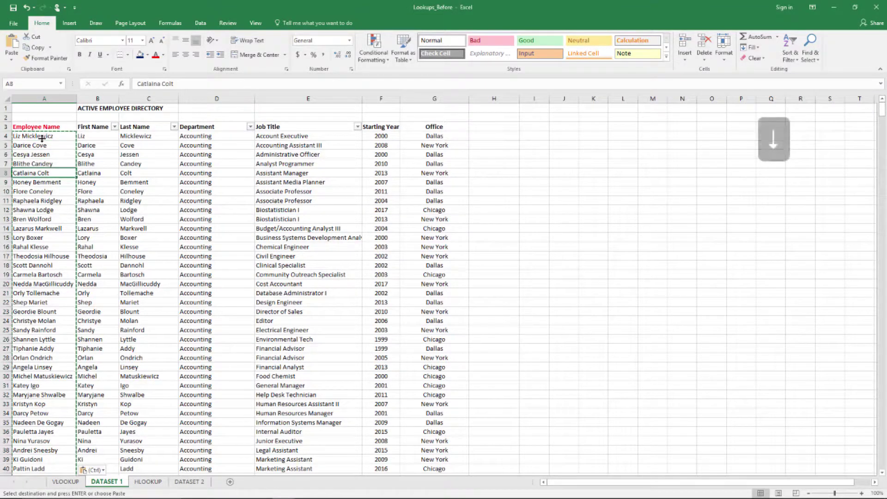
pyautogui.press('Up')
pyautogui.press('Down')
pyautogui.press('Down')
pyautogui.press('Down')
pyautogui.press('Down')
pyautogui.press('Down')
pyautogui.press('Down')
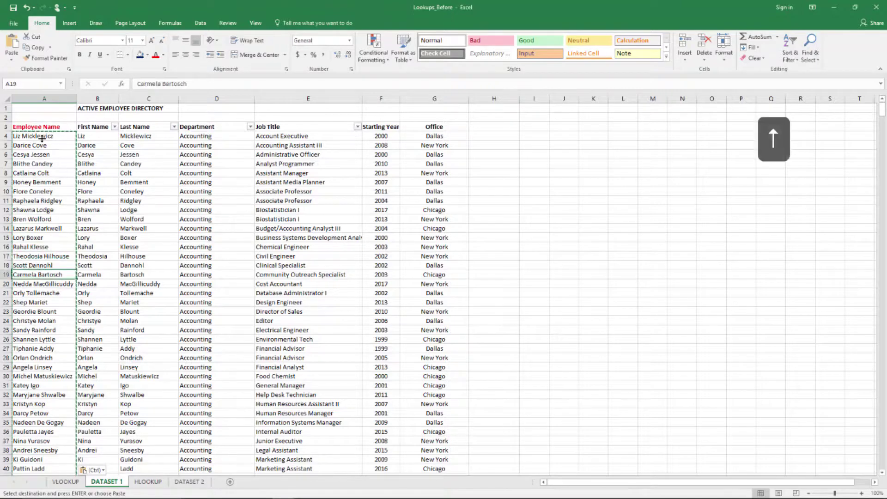
pyautogui.press('Up')
pyautogui.press('Up')
pyautogui.press('Up')
pyautogui.press('Up')
pyautogui.press('Up')
pyautogui.press('Up')
pyautogui.press('Up')
pyautogui.press('Up')
pyautogui.press('Up')
pyautogui.press('Up')
pyautogui.press('Up')
pyautogui.press('Up')
pyautogui.press('Up')
pyautogui.press('Up')
pyautogui.press('Up')
pyautogui.press('Up')
pyautogui.press('Down')
pyautogui.press('Down')
pyautogui.press('Down')
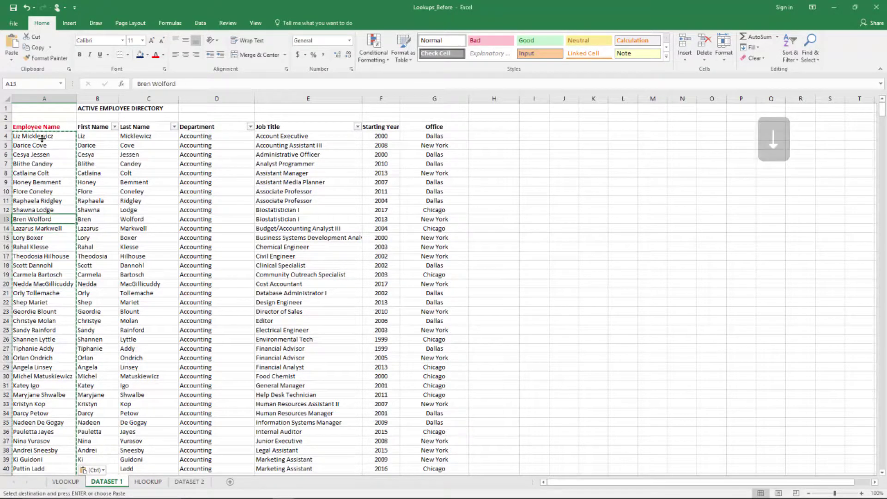
pyautogui.press('Down')
pyautogui.press('Down')
pyautogui.press('Down')
pyautogui.press('Down')
pyautogui.press('Down')
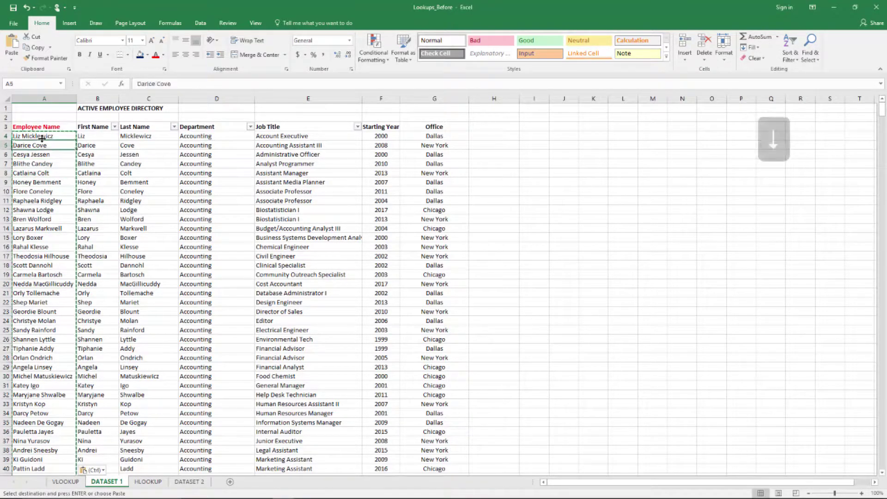
pyautogui.press('Up')
pyautogui.press('Down')
pyautogui.press('Down')
pyautogui.press('Down')
pyautogui.press('Down')
pyautogui.press('Up')
pyautogui.press('Up')
pyautogui.press('Up')
pyautogui.press('Up')
pyautogui.press('Up')
pyautogui.press('Up')
pyautogui.press('Up')
pyautogui.press('Up')
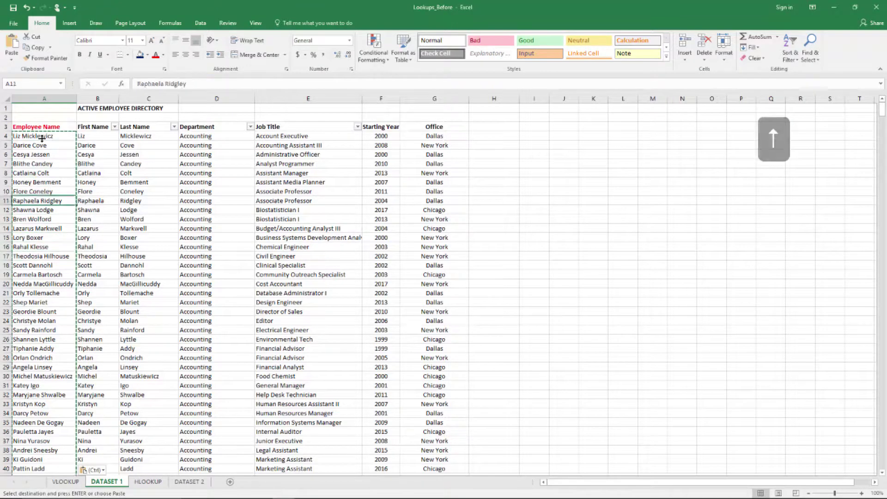
pyautogui.press('Down')
pyautogui.press('Up')
pyautogui.press('Up')
pyautogui.press('Up')
pyautogui.press('Up')
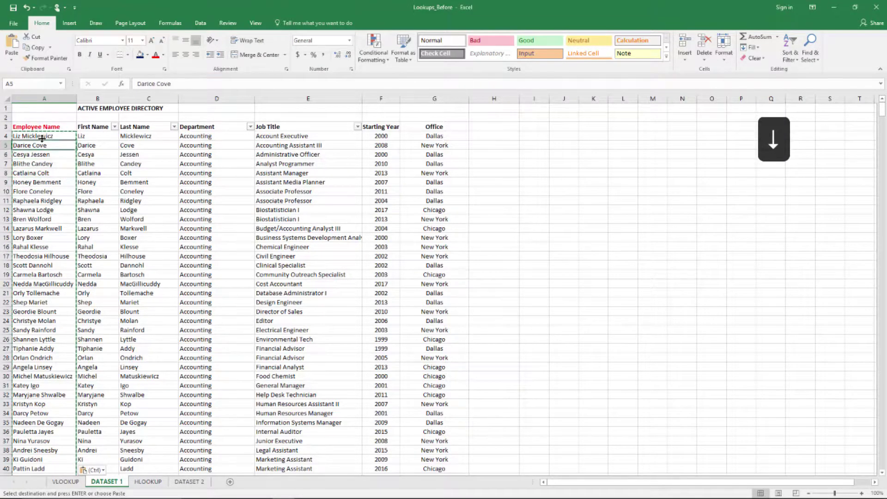
pyautogui.press('Down')
pyautogui.press('Down')
pyautogui.press('Down')
pyautogui.press('Down')
pyautogui.press('Down')
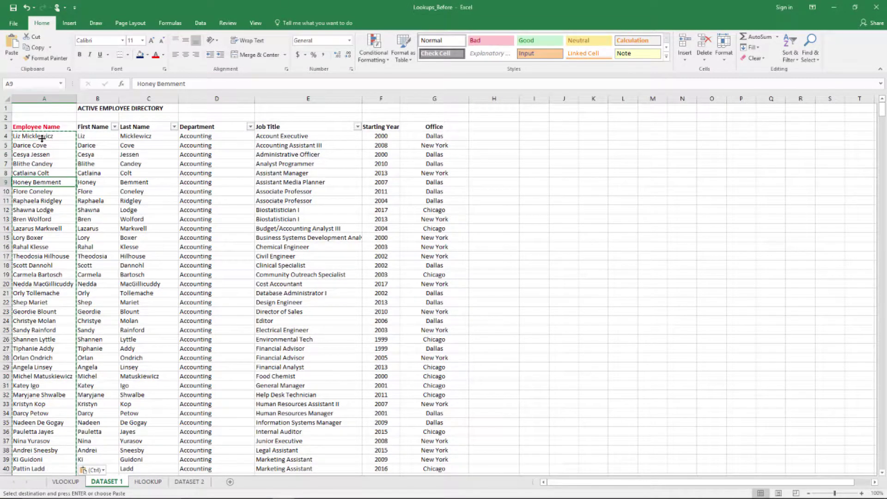
# Start a VLOOKUP formula in Starting Year cell F9 of the VLOOKUP sheet, using B9 as the lookup value
pyautogui.hotkey('ctrl', 'pageup')
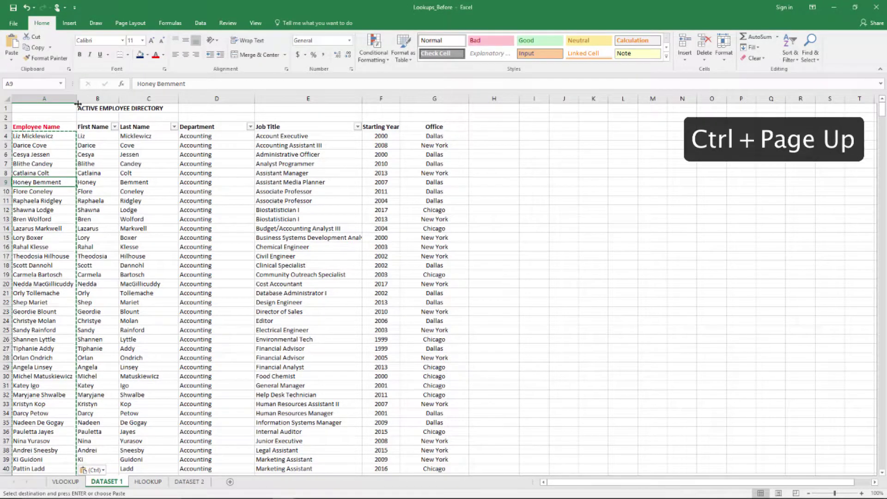
pyautogui.click(160, 145)
pyautogui.hotkey('ctrl', 'pageup')
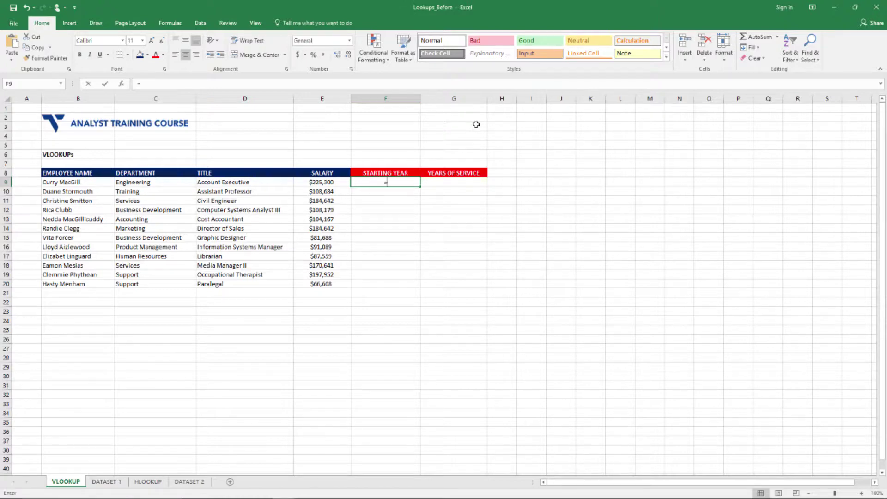
pyautogui.write('=vlo')
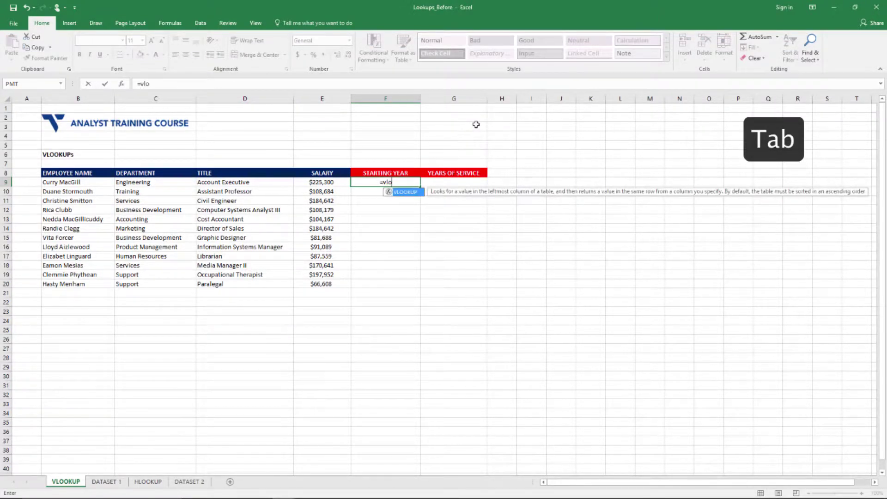
pyautogui.press('Tab')
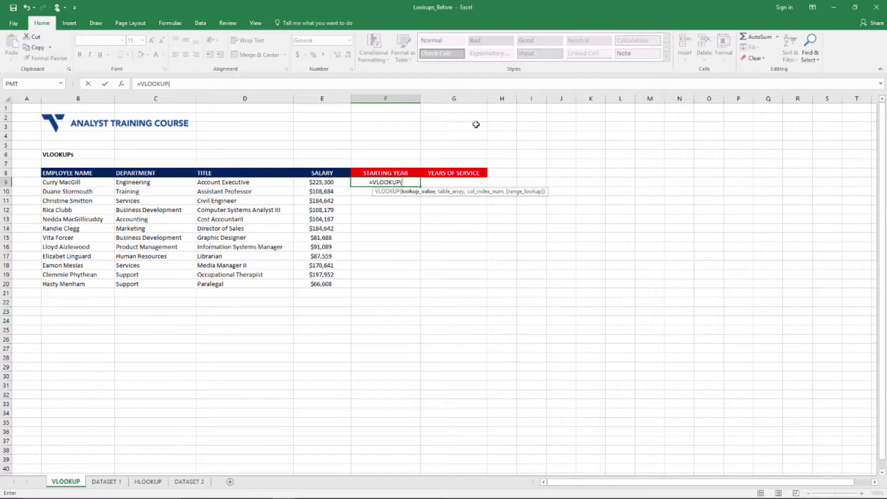
pyautogui.click(90, 181)
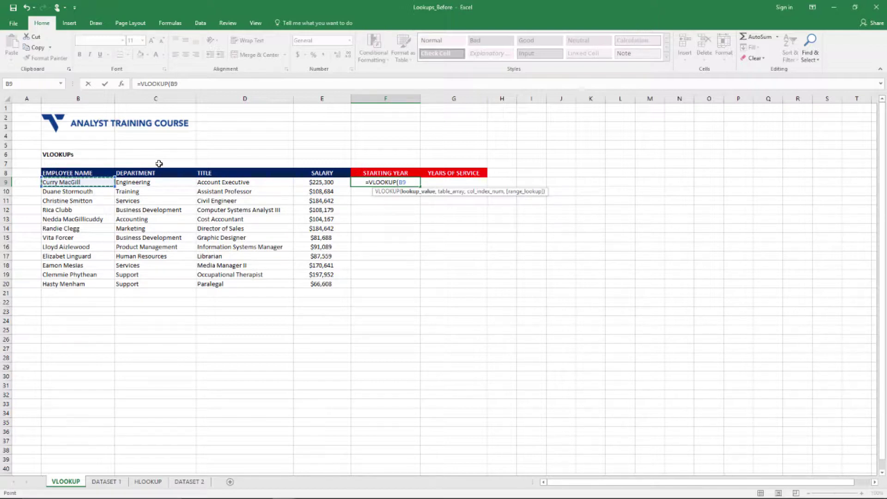
pyautogui.write(',')
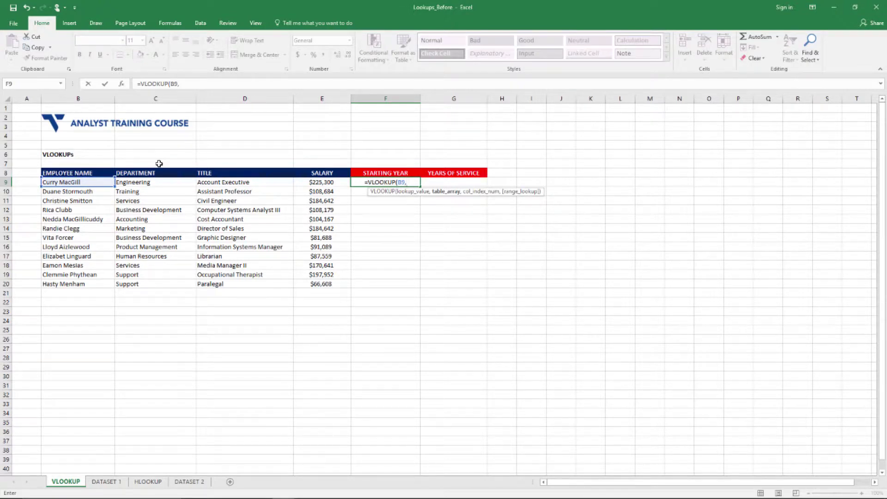
# Set the VLOOKUP table array to range A3:G1003 on the DATASET 1 sheet
pyautogui.hotkey('ctrl', 'pagedown')
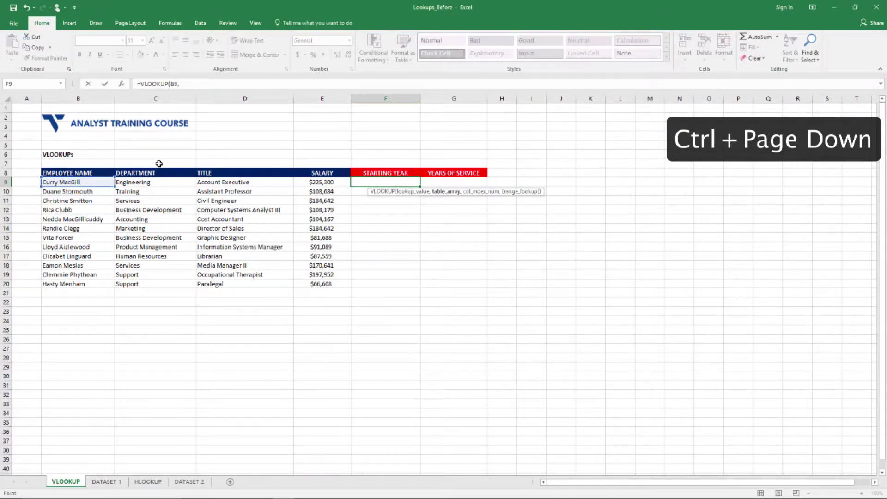
pyautogui.press('Down')
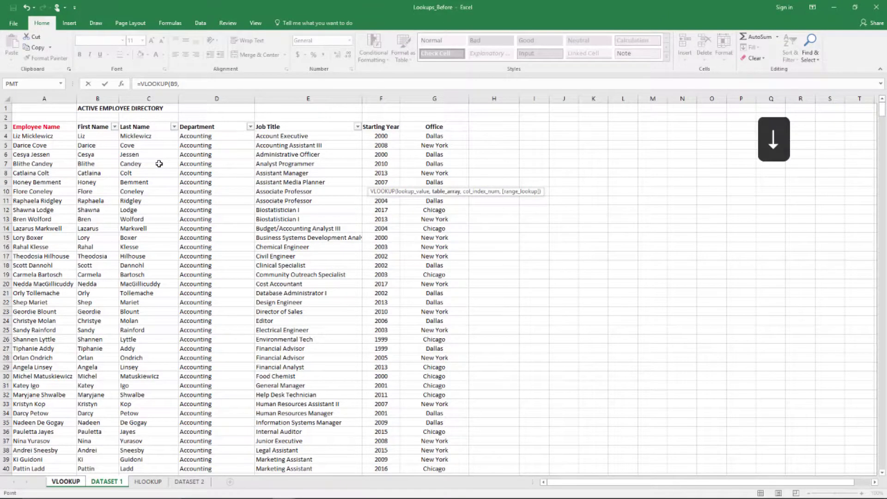
pyautogui.press('Down')
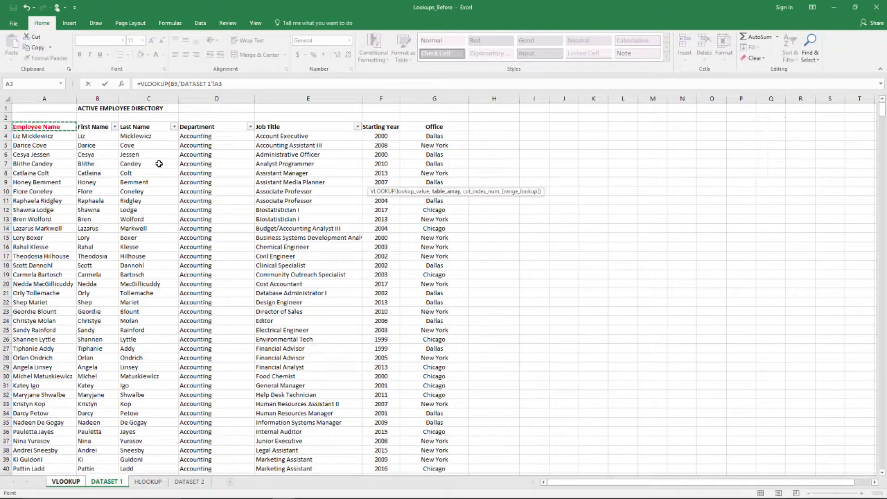
pyautogui.hotkey('ctrl', 'shift', 'Right')
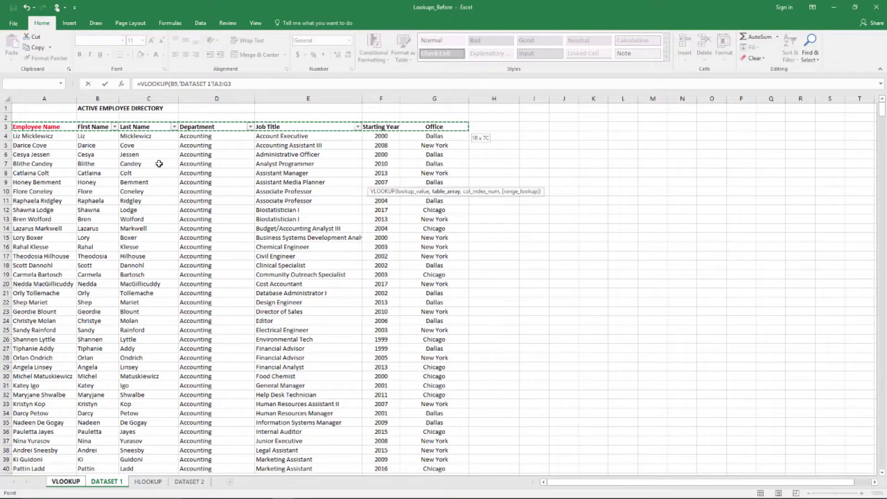
pyautogui.hotkey('ctrl', 'shift', 'Down')
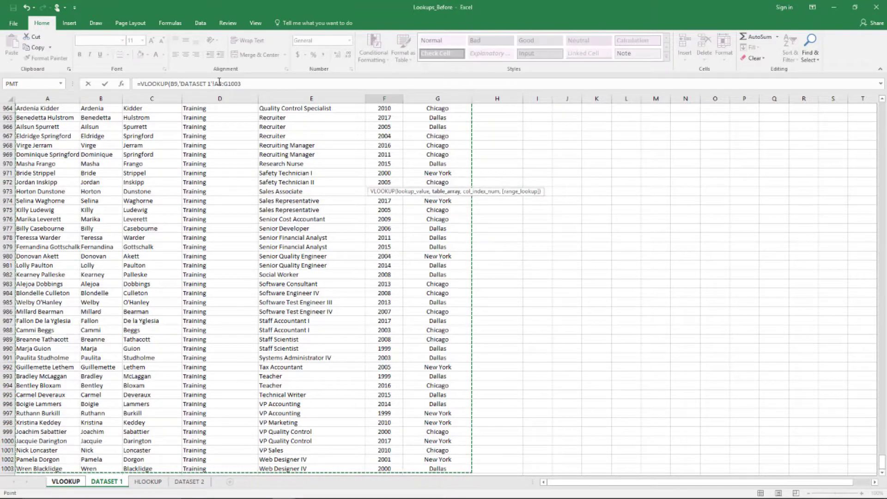
# Lock the table array in the formula as absolute references, $A$3:$G$1003
pyautogui.click(219, 84)
pyautogui.press('F4')
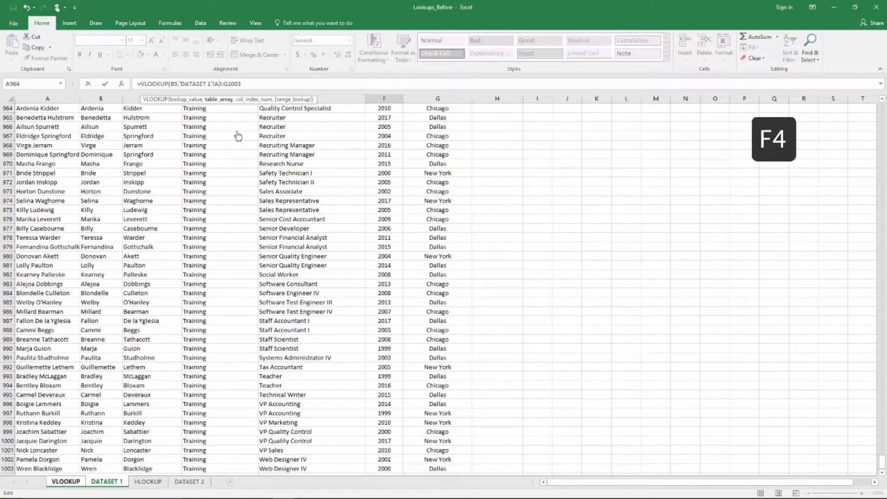
pyautogui.click(233, 83)
pyautogui.press('F4')
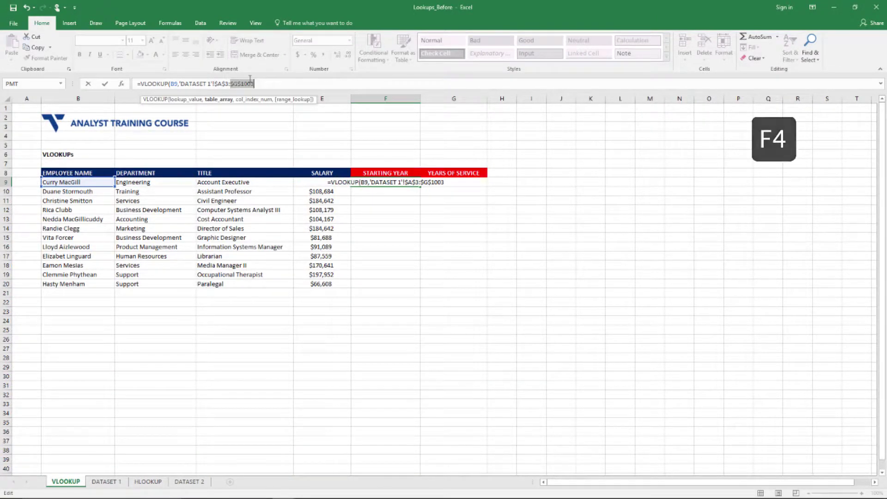
pyautogui.click(261, 82)
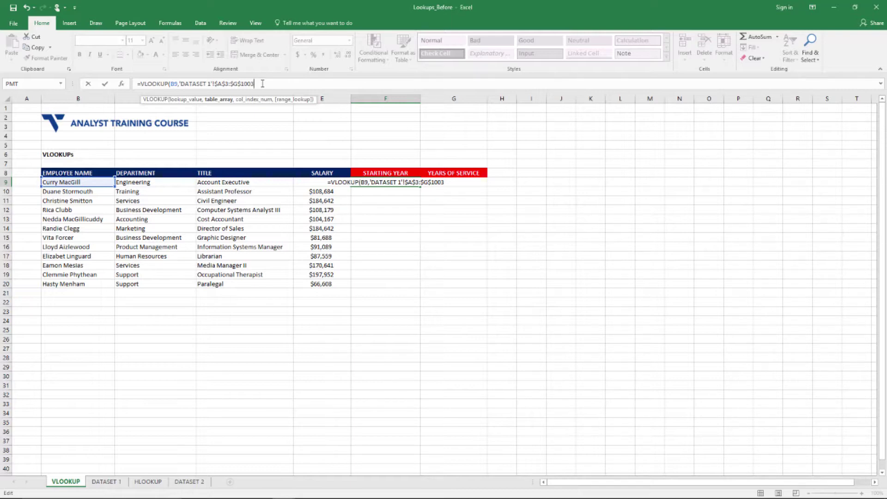
# Complete the VLOOKUP with column index 6 for Starting Year and FALSE for an exact match, and enter the formula
pyautogui.write(',')
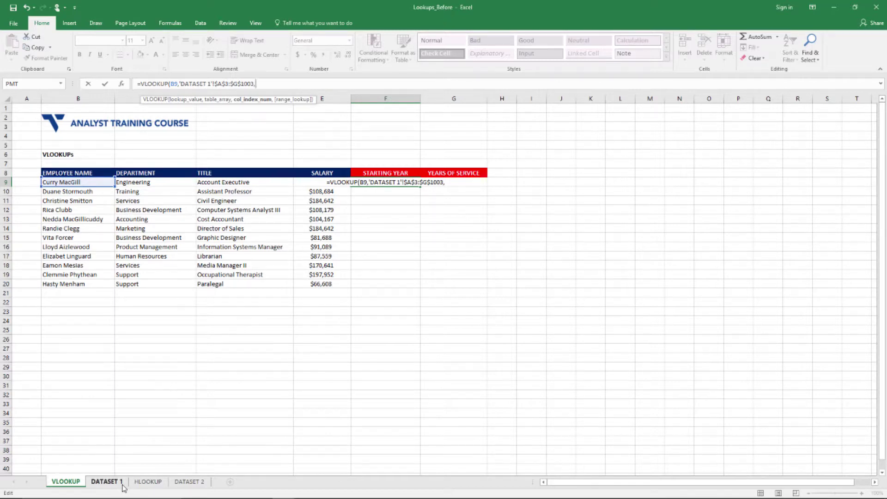
pyautogui.hotkey('ctrl', 'pagedown')
pyautogui.press('BackSpace')
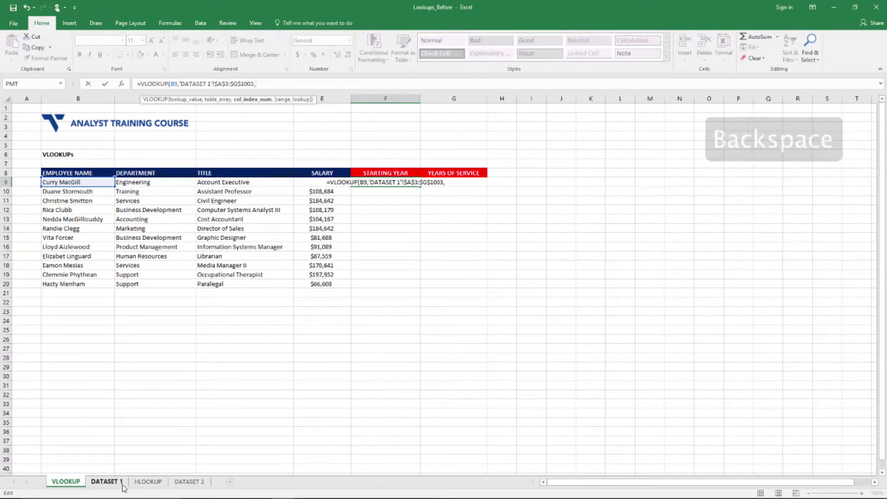
pyautogui.click(122, 484)
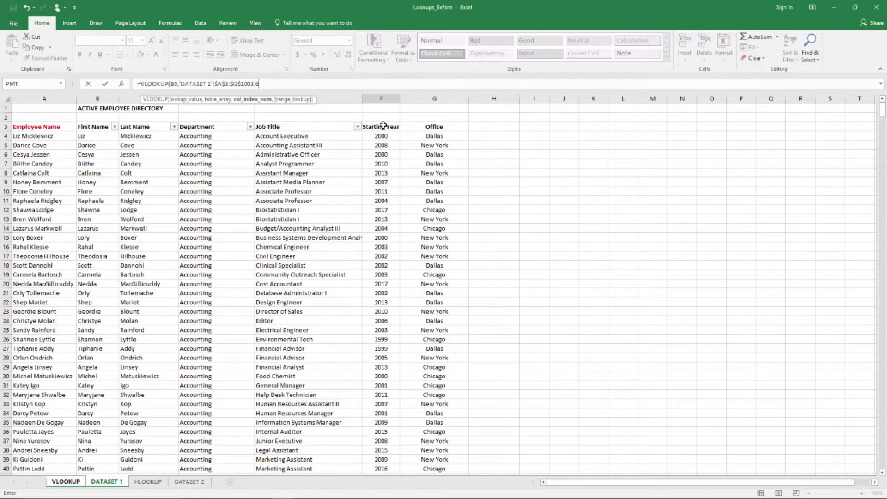
pyautogui.write(',')
pyautogui.press('Down')
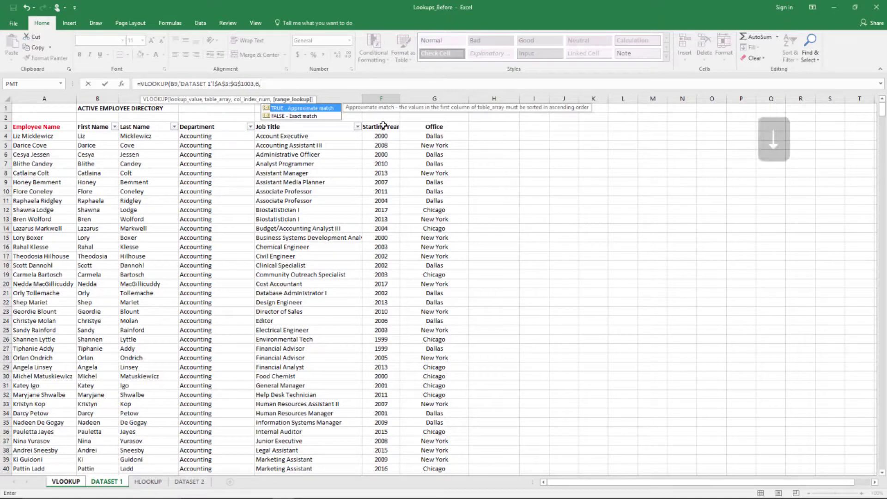
pyautogui.press('Down')
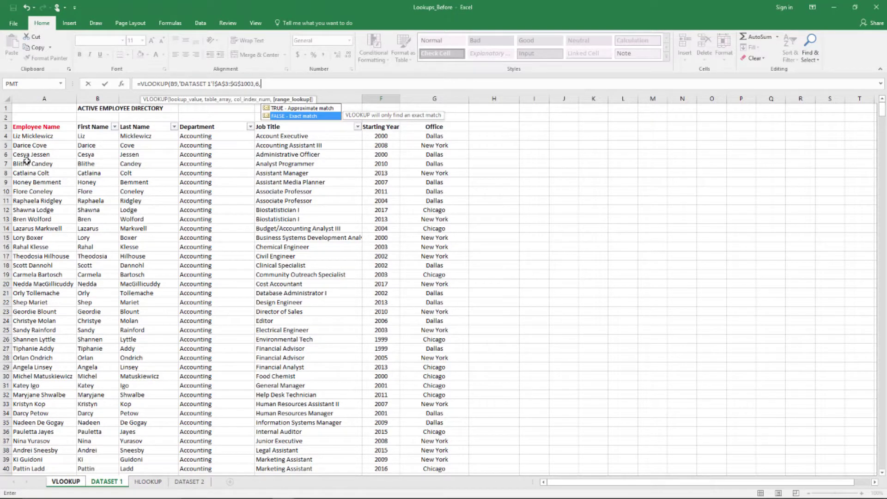
pyautogui.press('Tab')
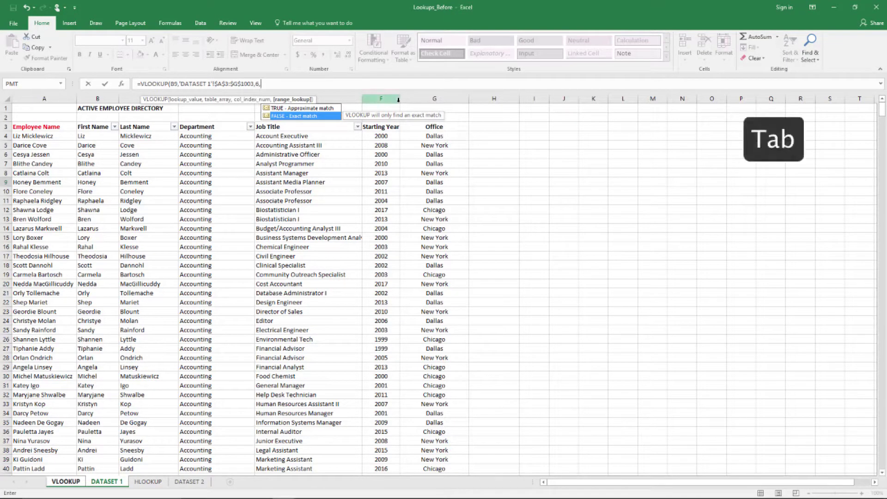
pyautogui.press('Return')
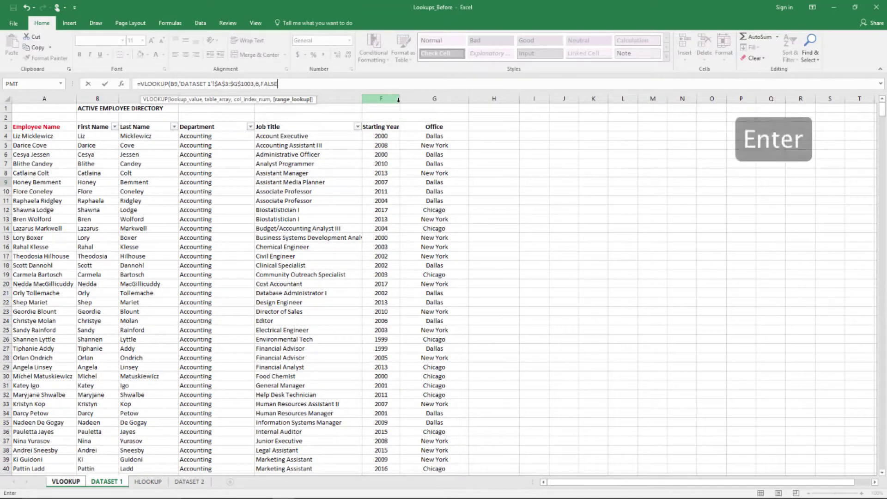
# Copy the Starting Year formula from F9 down through F20
pyautogui.press('Up')
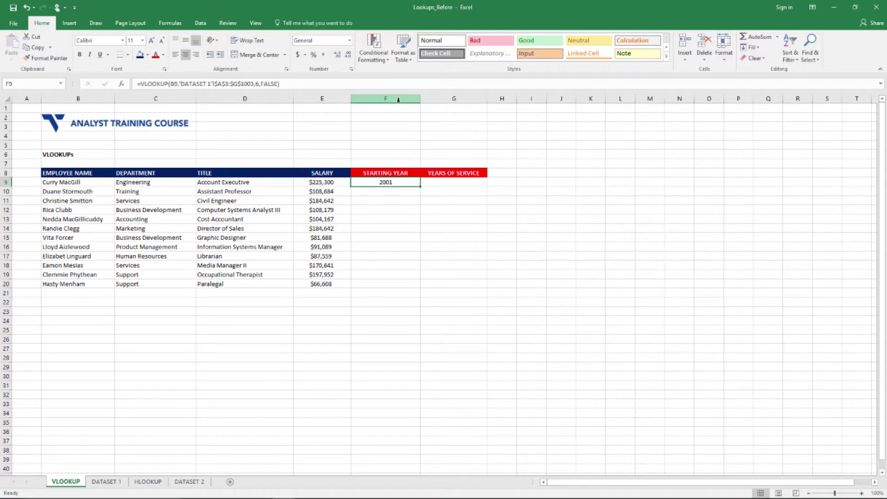
pyautogui.hotkey('ctrl', 'c')
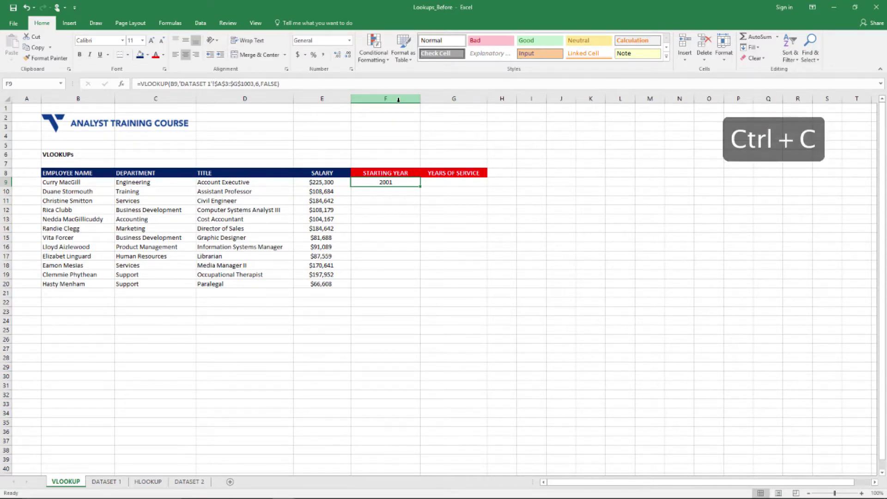
pyautogui.hotkey('shift', 'Down')
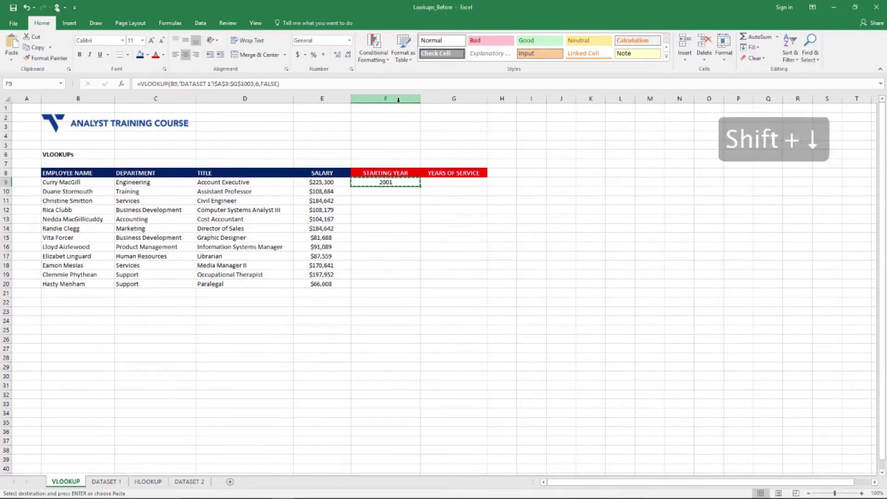
pyautogui.hotkey('shift', 'Down')
pyautogui.hotkey('shift', 'Down')
pyautogui.hotkey('shift', 'Down')
pyautogui.hotkey('shift', 'Down')
pyautogui.hotkey('shift', 'Down')
pyautogui.hotkey('shift', 'Down')
pyautogui.hotkey('shift', 'Down')
pyautogui.hotkey('shift', 'Down')
pyautogui.hotkey('shift', 'Down')
pyautogui.hotkey('shift', 'Down')
pyautogui.hotkey('shift', 'Down')
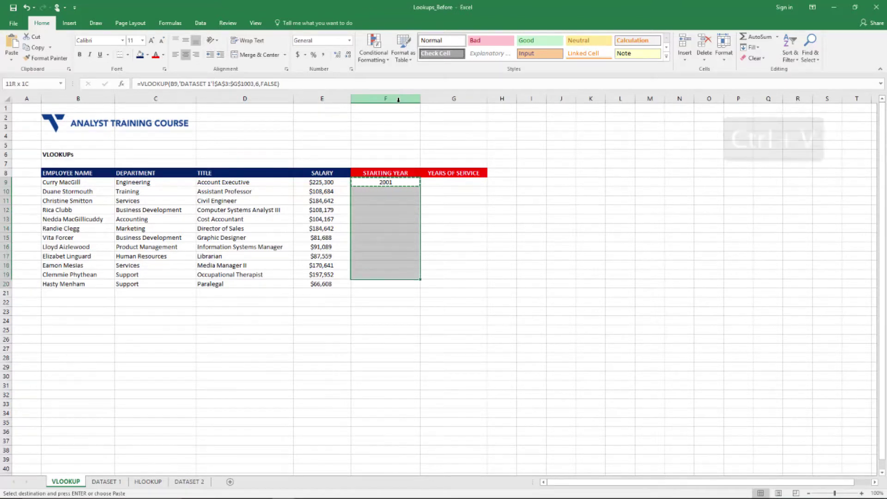
pyautogui.hotkey('ctrl', 'v')
pyautogui.press('Down')
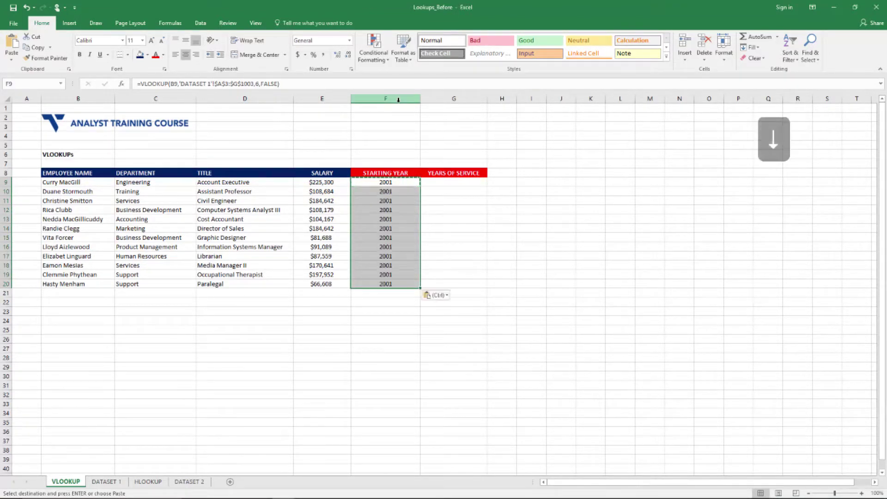
pyautogui.press('Down')
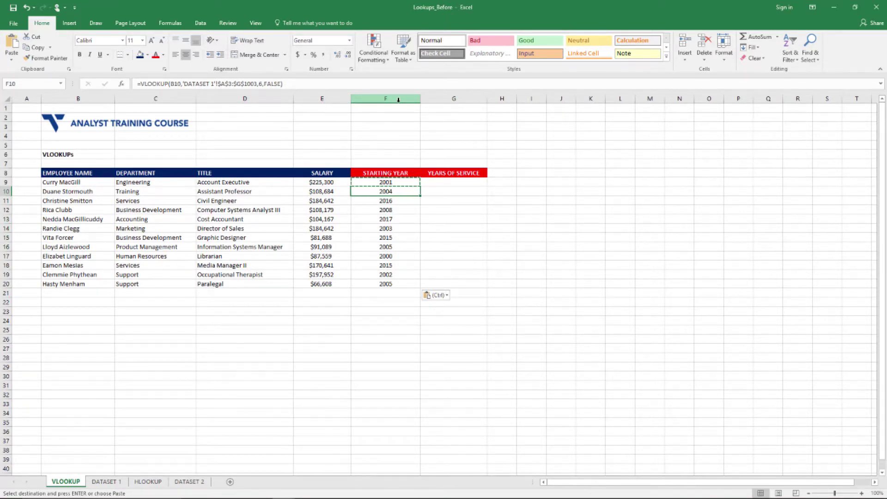
# Enter the formula =2017-F9 in Years of Service cell G9
pyautogui.press('Up')
pyautogui.press('Up')
pyautogui.press('Right')
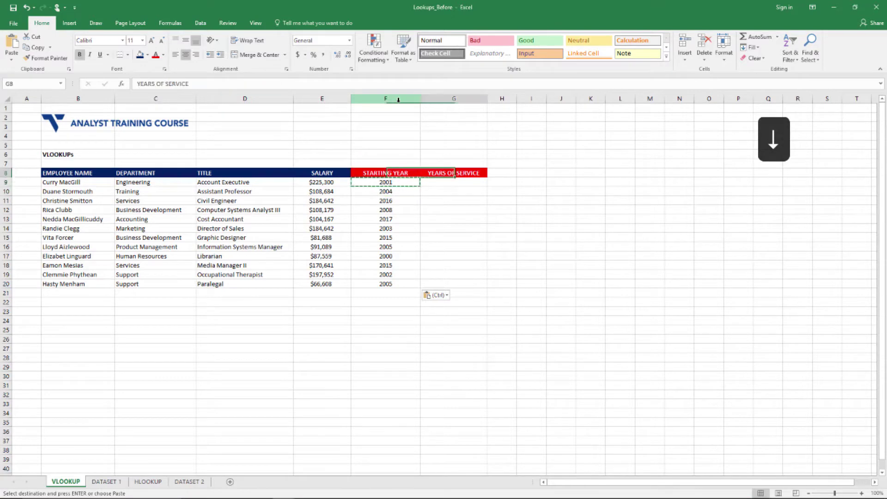
pyautogui.press('Down')
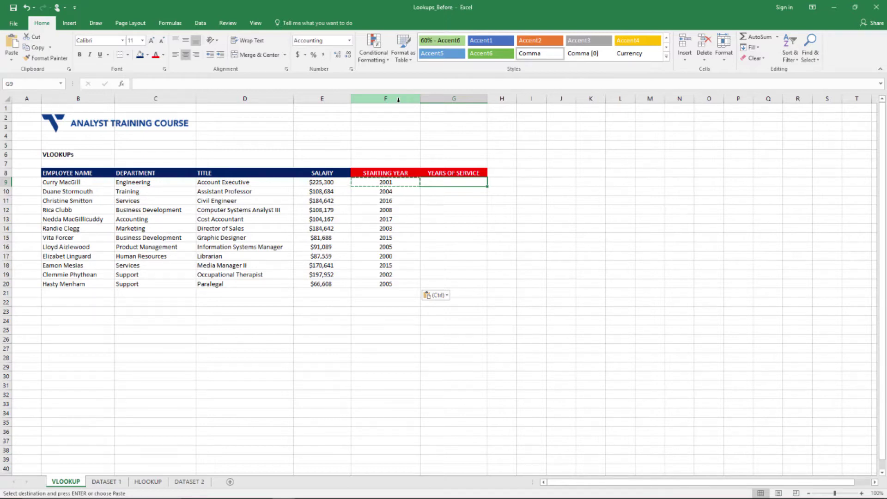
pyautogui.write('=')
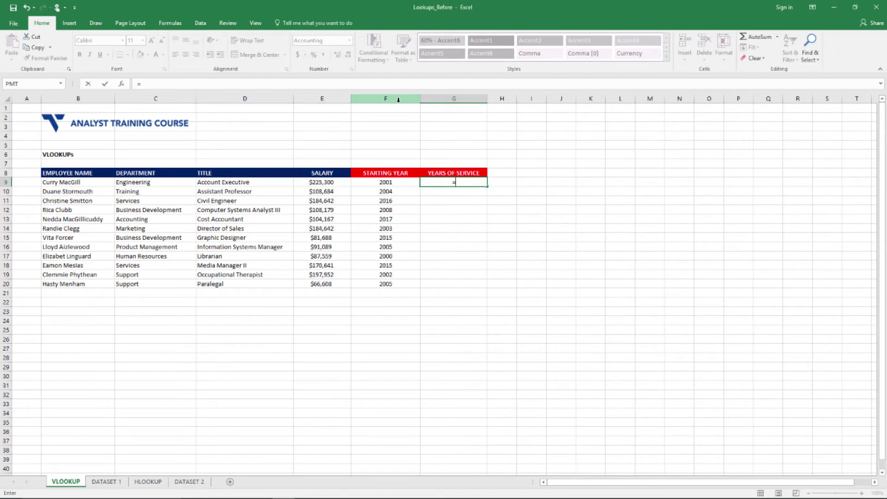
pyautogui.write('2017-')
pyautogui.click(363, 182)
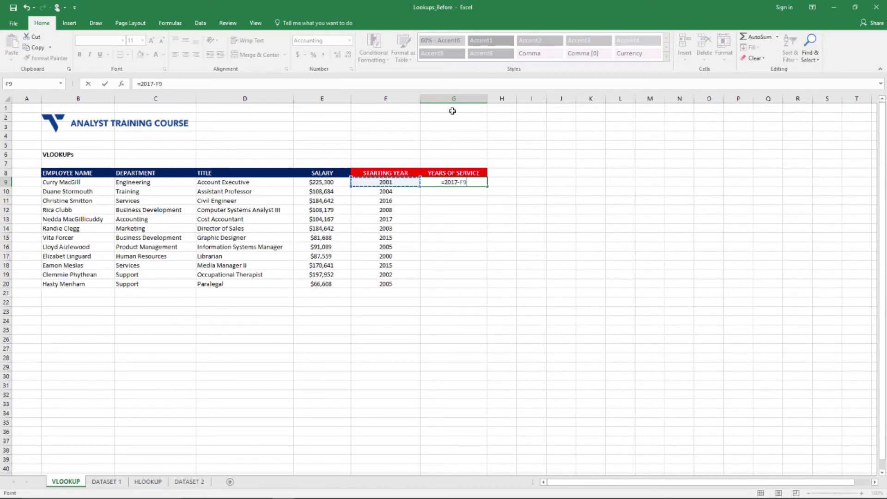
pyautogui.press('Return')
# Copy the Years of Service formula from G9 down through G20
pyautogui.press('Up')
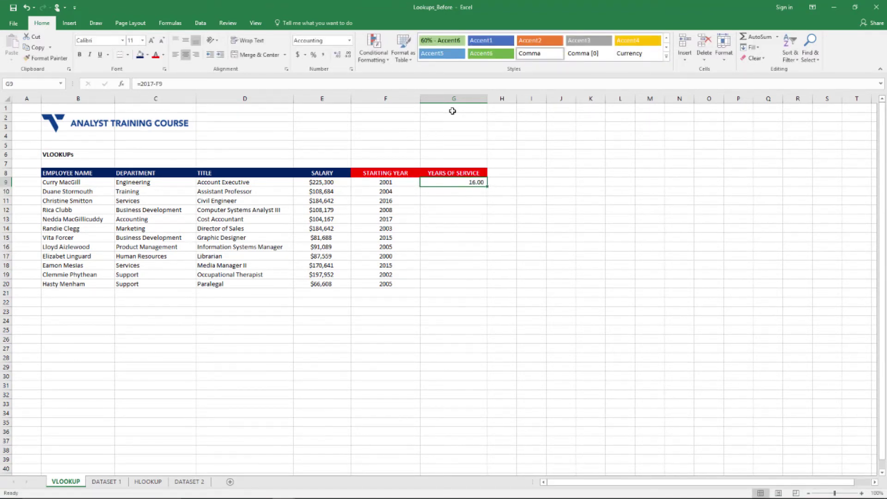
pyautogui.hotkey('ctrl', 'c')
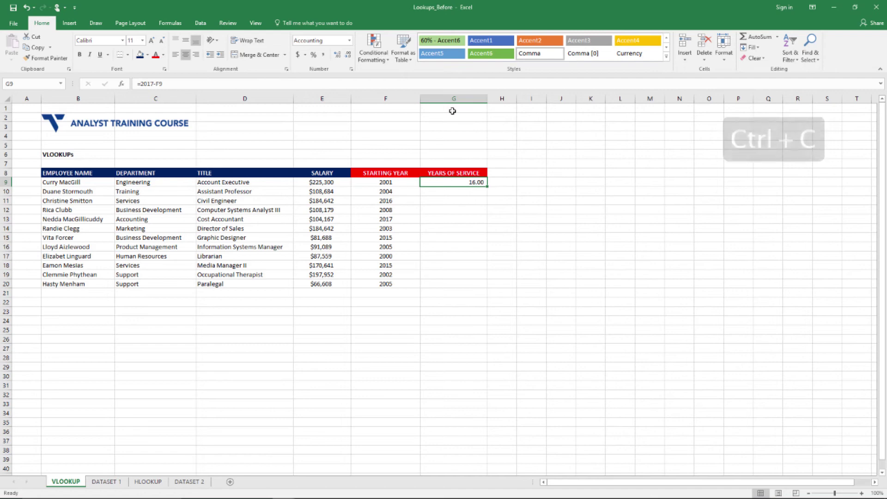
pyautogui.hotkey('shift', 'Down')
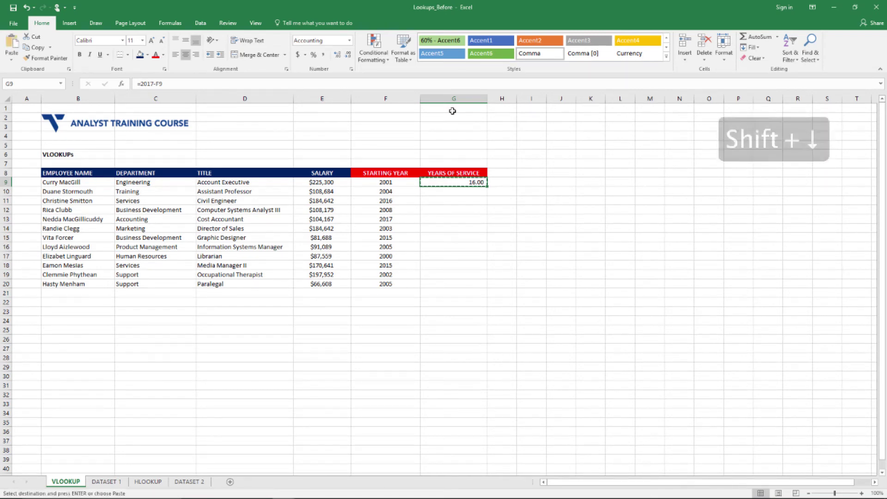
pyautogui.hotkey('shift', 'Down')
pyautogui.hotkey('shift', 'Down')
pyautogui.hotkey('shift', 'Down')
pyautogui.hotkey('shift', 'Down')
pyautogui.hotkey('shift', 'Down')
pyautogui.hotkey('shift', 'Down')
pyautogui.hotkey('shift', 'Down')
pyautogui.hotkey('shift', 'Down')
pyautogui.hotkey('shift', 'Down')
pyautogui.hotkey('shift', 'Down')
pyautogui.hotkey('ctrl', 'v')
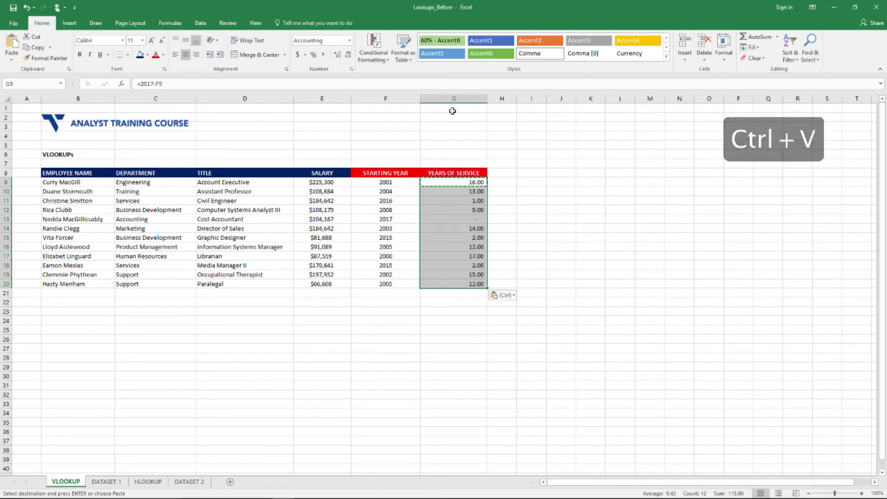
pyautogui.click(454, 107)
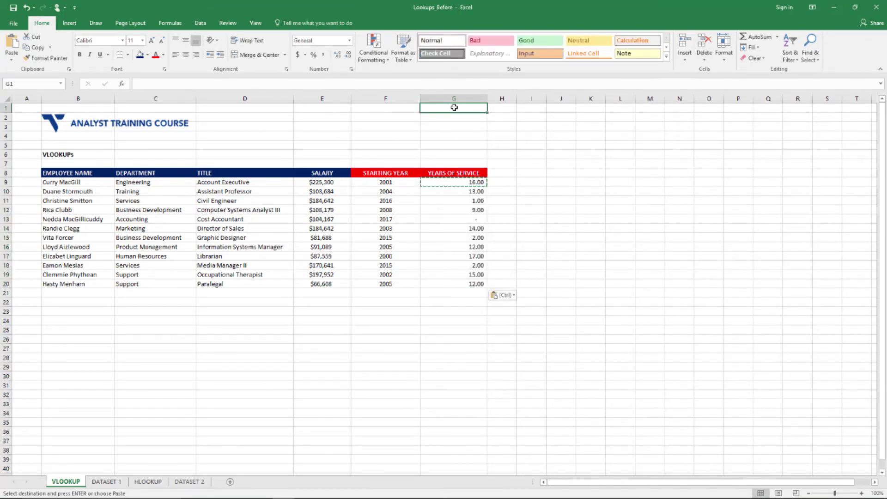